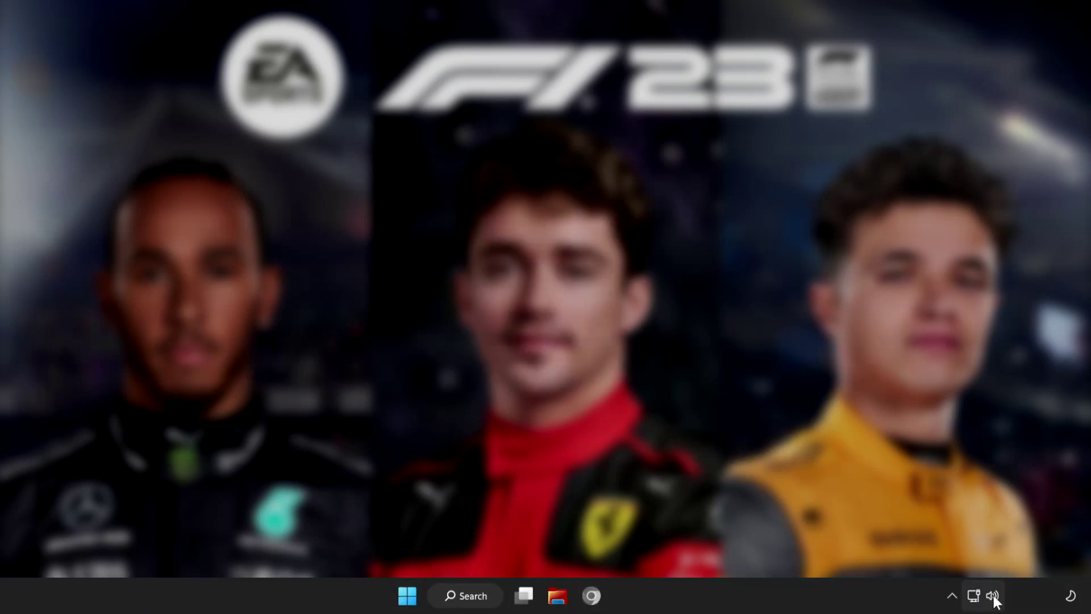
# In Quick Settings, switch the audio output from CABLE Input to Speakers (High Definition Audio Device).
pyautogui.click(993, 595)
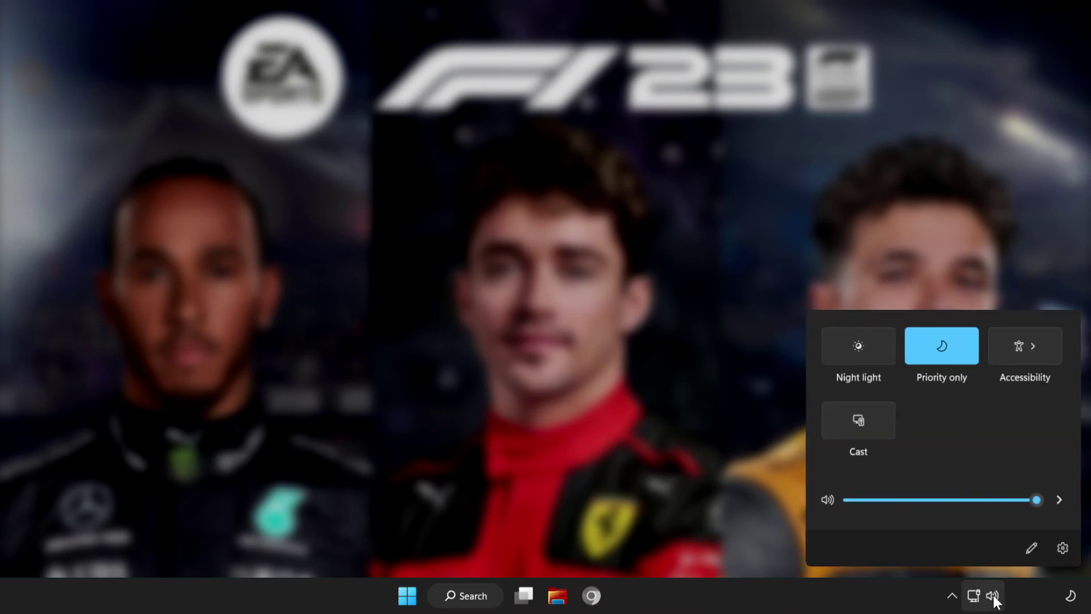
pyautogui.click(1058, 499)
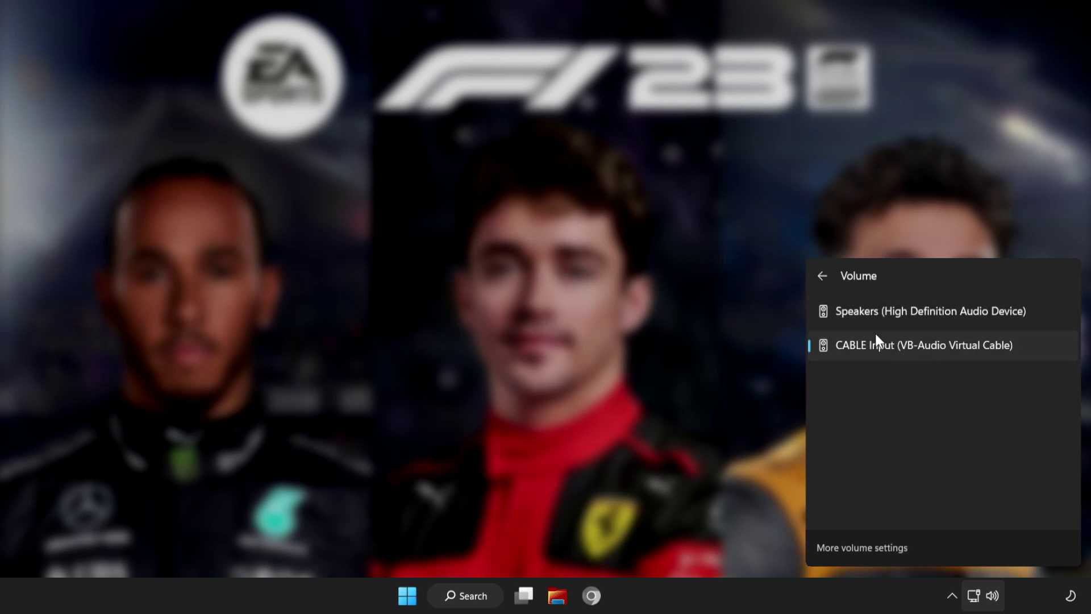
pyautogui.click(903, 316)
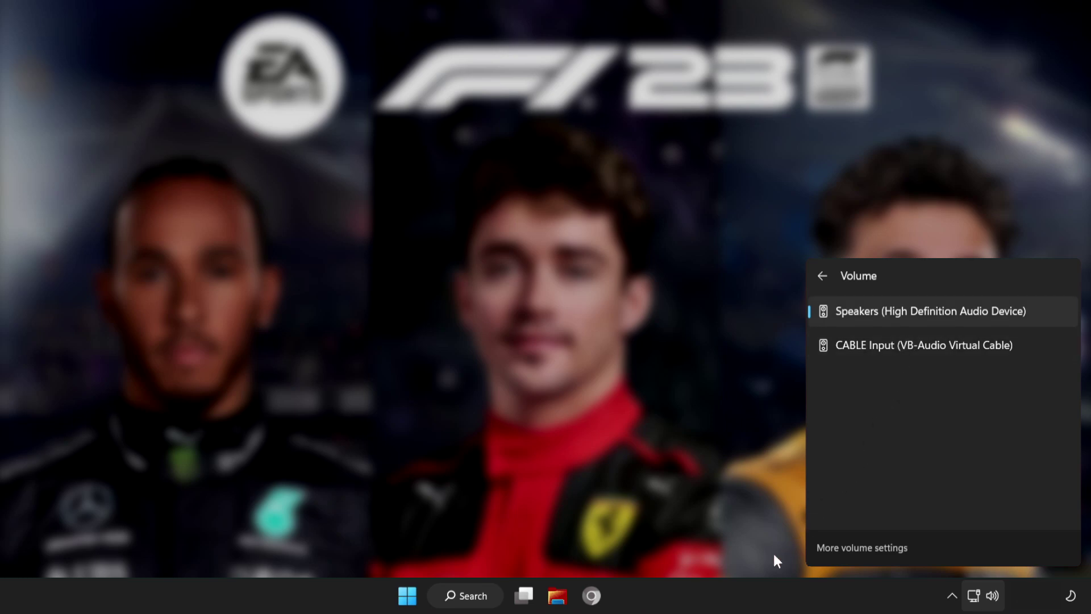
# Close the device list and restart the PC from the Start menu's power options.
pyautogui.click(323, 607)
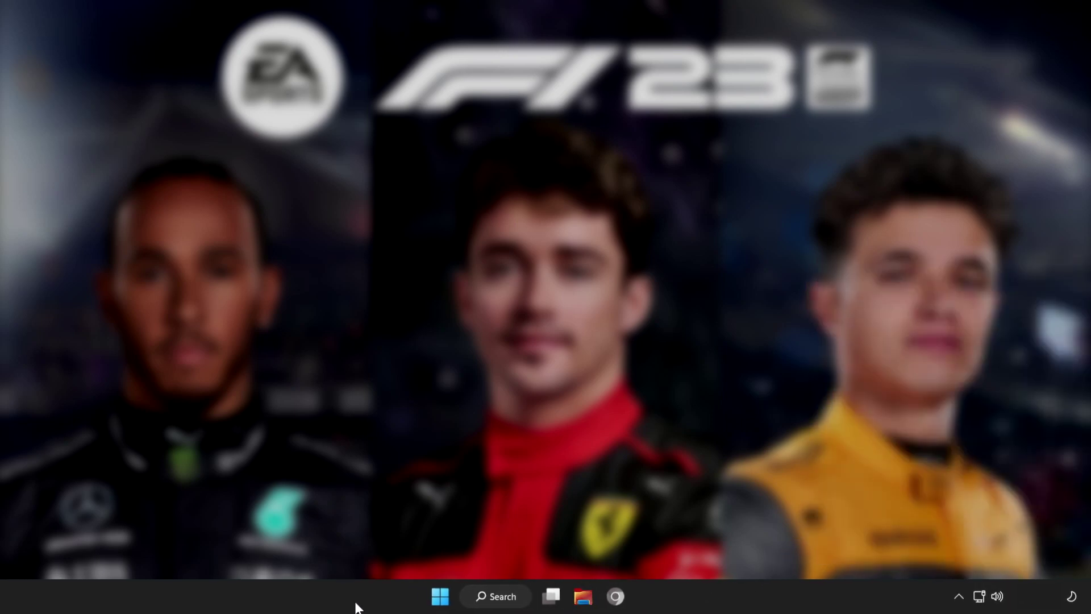
pyautogui.click(460, 597)
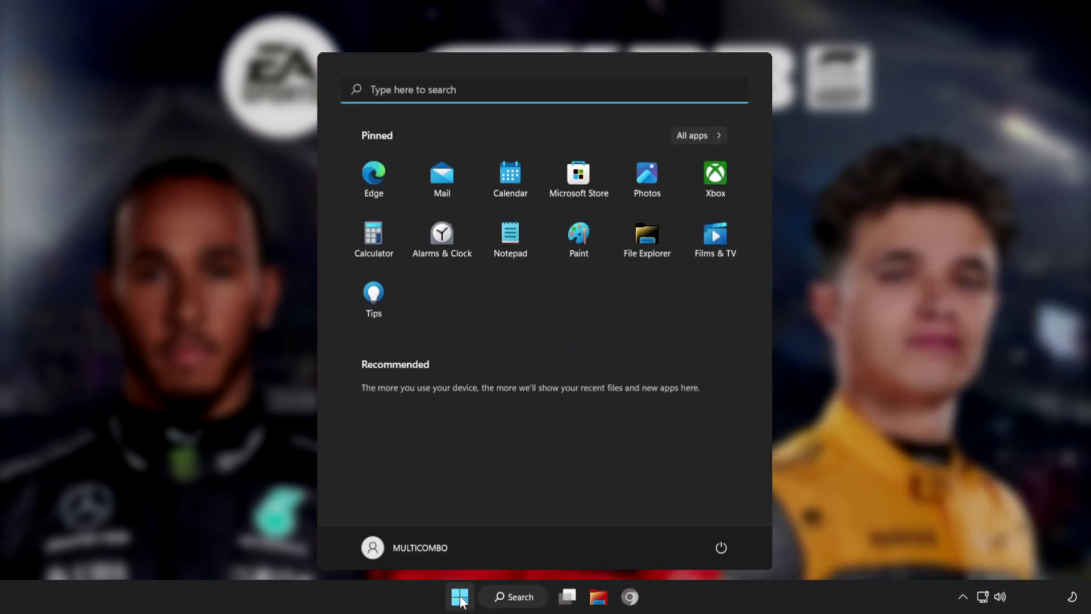
pyautogui.click(724, 546)
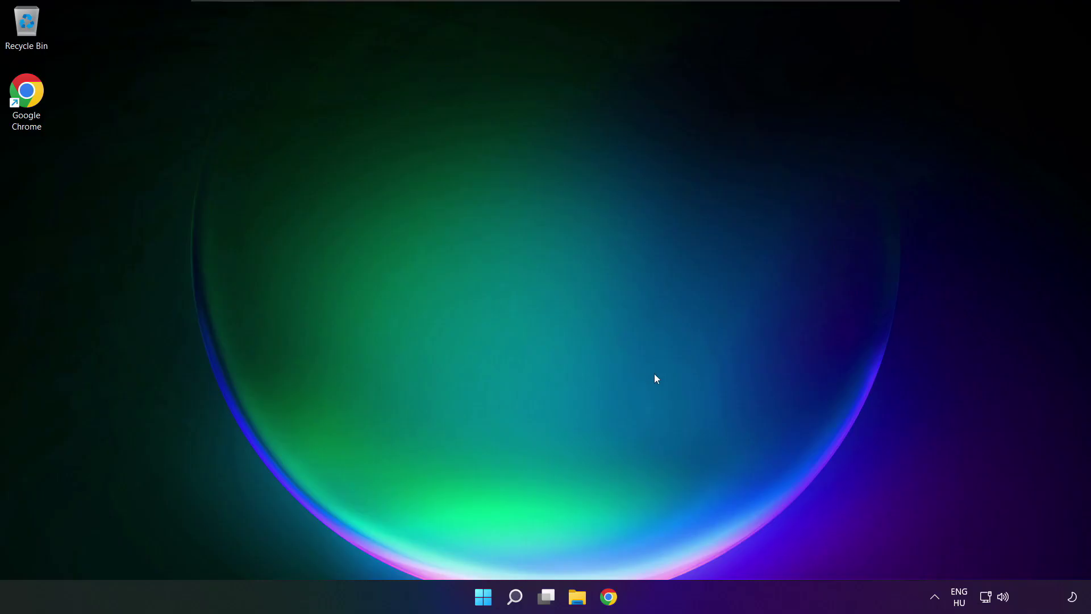
# Open the Sound settings page, set the Speakers output volume to 100, and scroll to Advanced.
pyautogui.click(1004, 597)
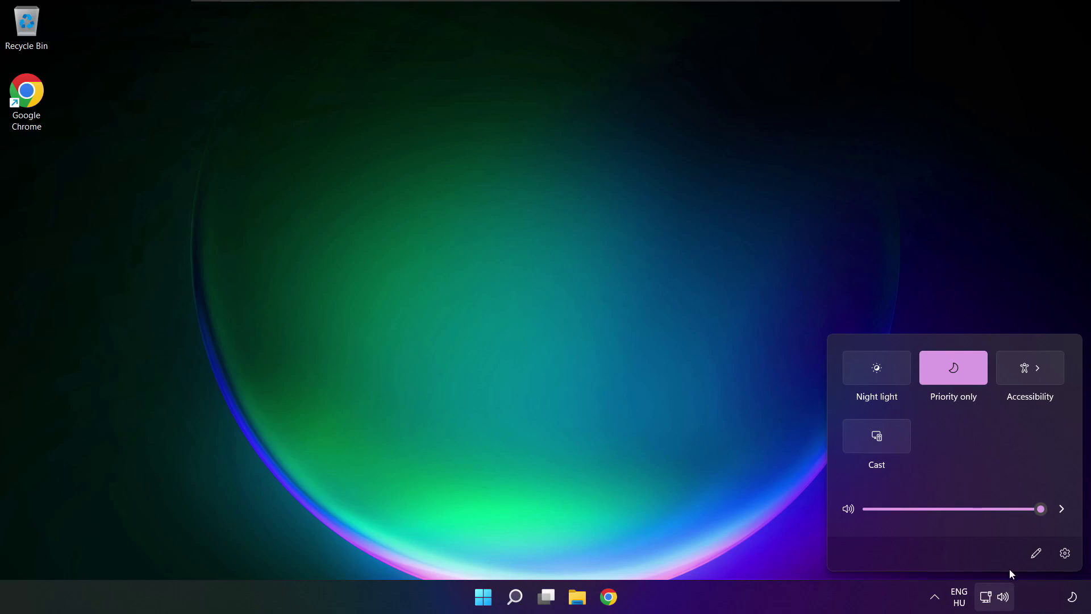
pyautogui.click(1064, 511)
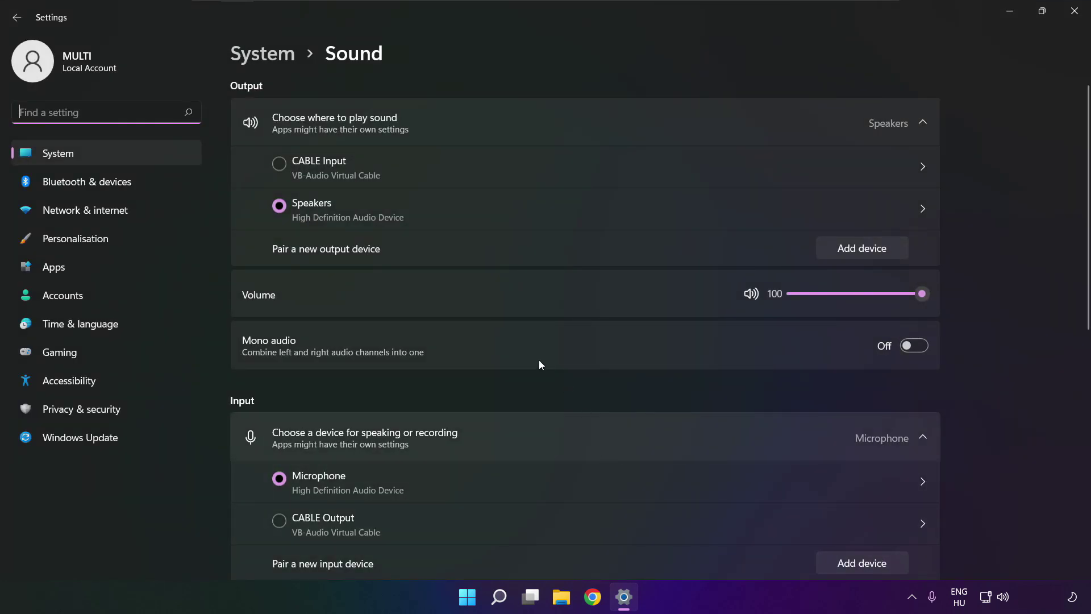
pyautogui.click(285, 205)
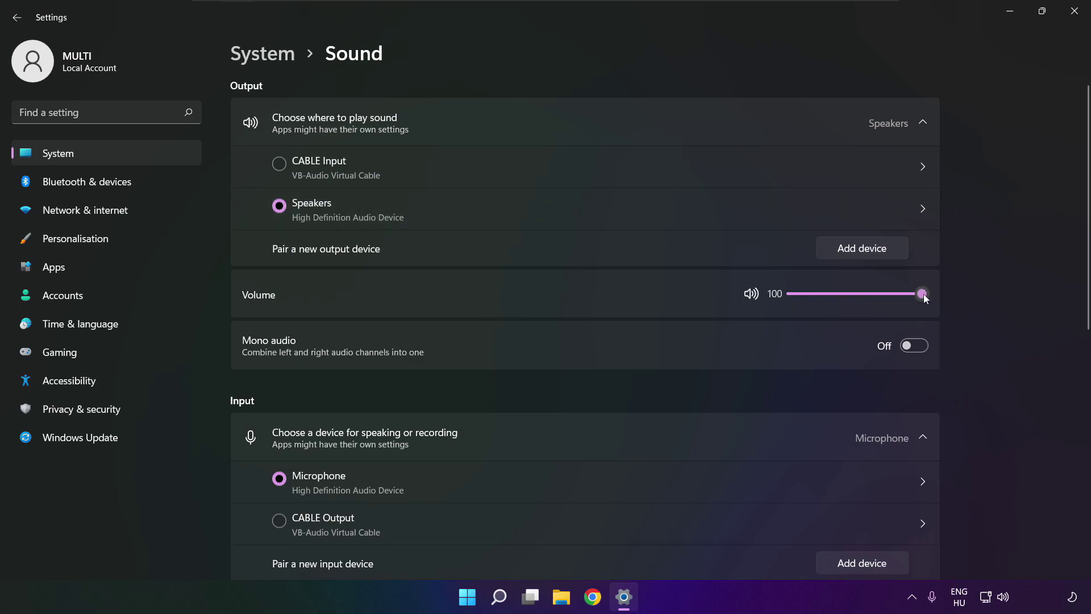
pyautogui.moveTo(923, 295)
pyautogui.mouseDown()
pyautogui.moveTo(865, 291)
pyautogui.moveTo(941, 293)
pyautogui.mouseUp()
pyautogui.scroll(-3, 1086, 373)
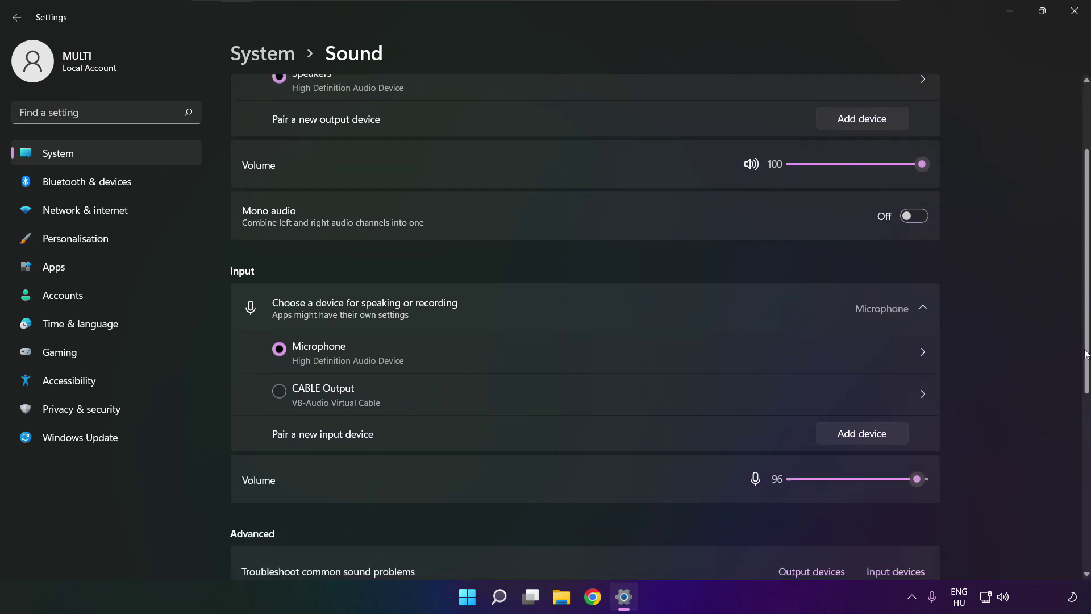
pyautogui.moveTo(1086, 374); pyautogui.dragTo(1085, 475)
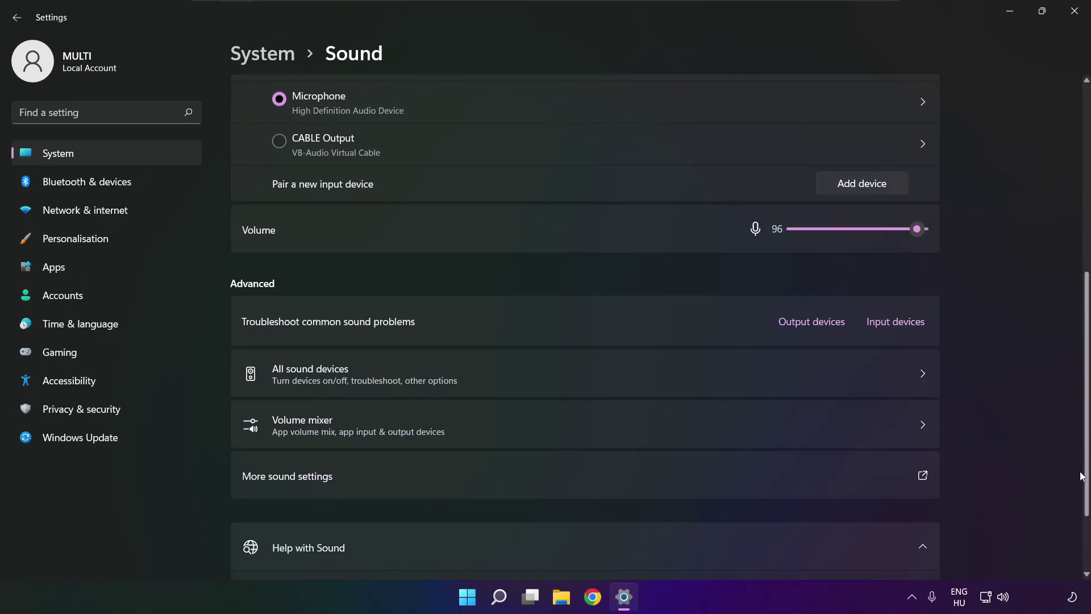
# In the classic Sound panel's Playback tab, disable CABLE Input, leaving Speakers as default.
pyautogui.click(449, 481)
pyautogui.click(468, 260)
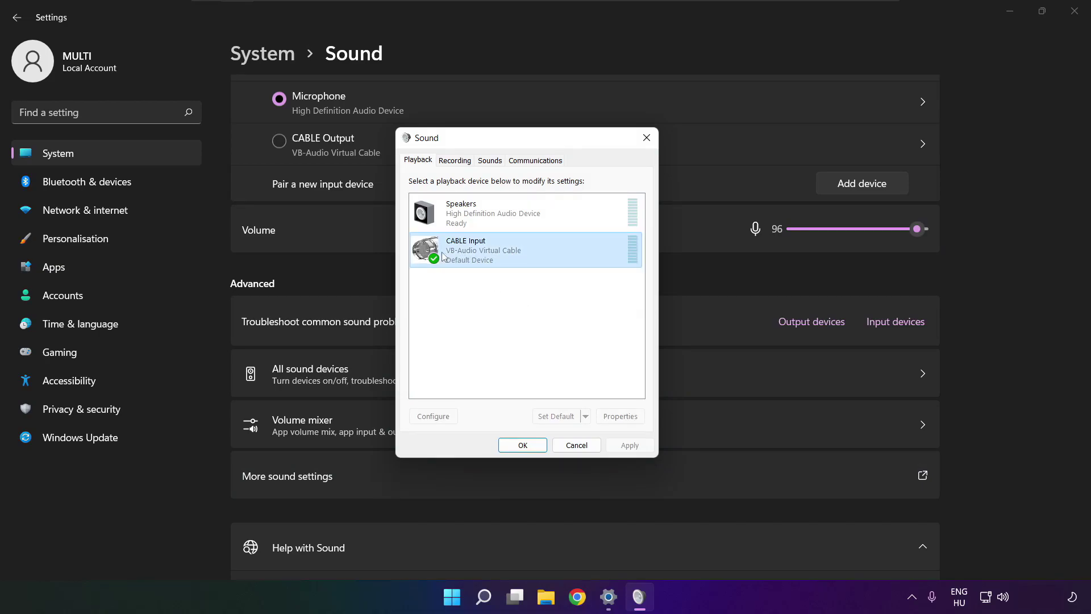
pyautogui.rightClick(577, 254)
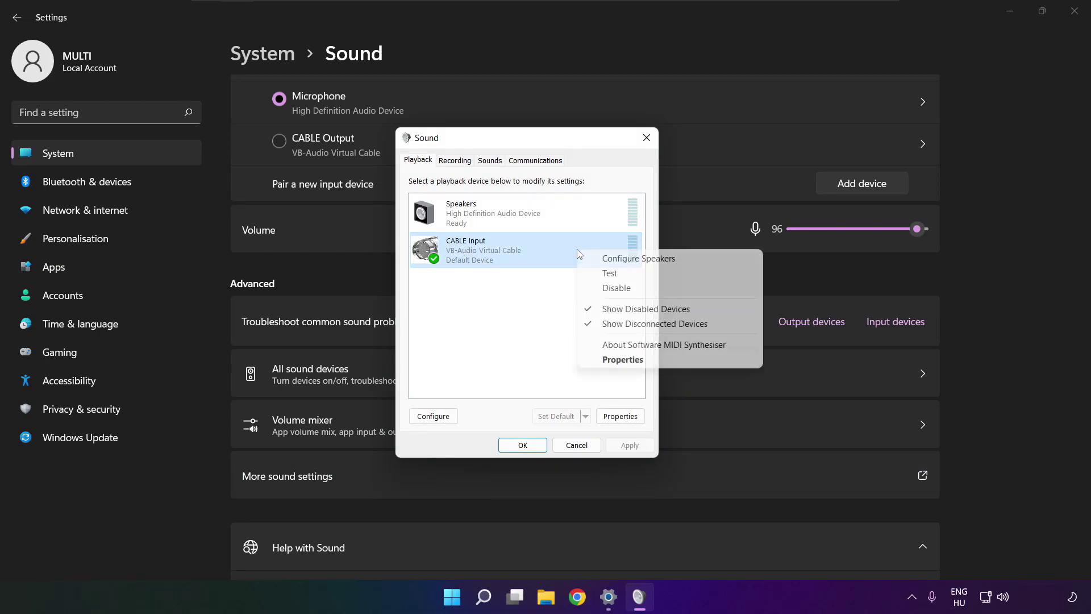
pyautogui.click(633, 292)
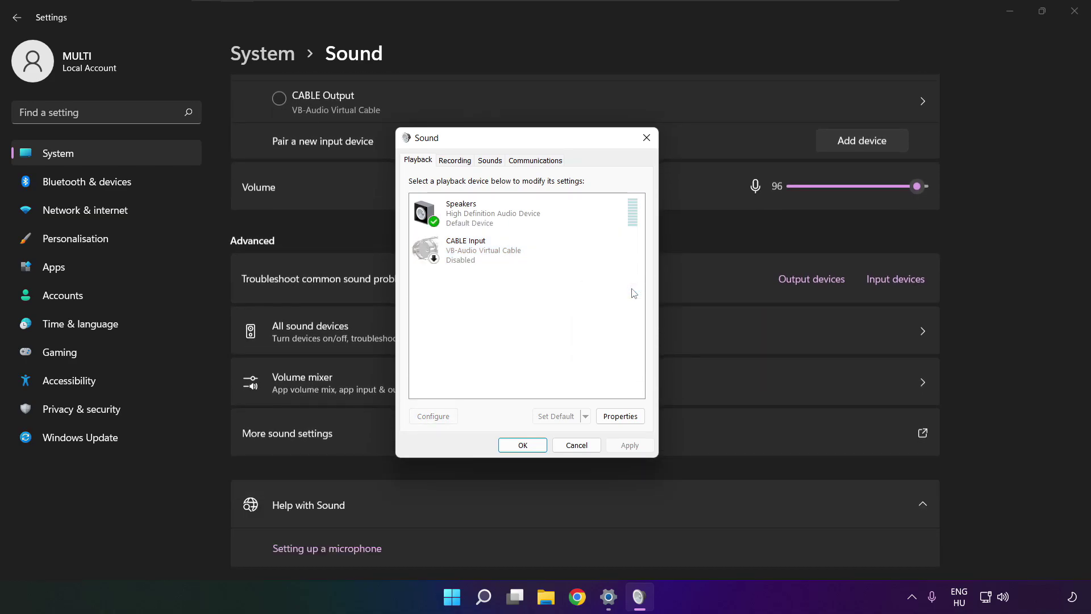
pyautogui.click(501, 223)
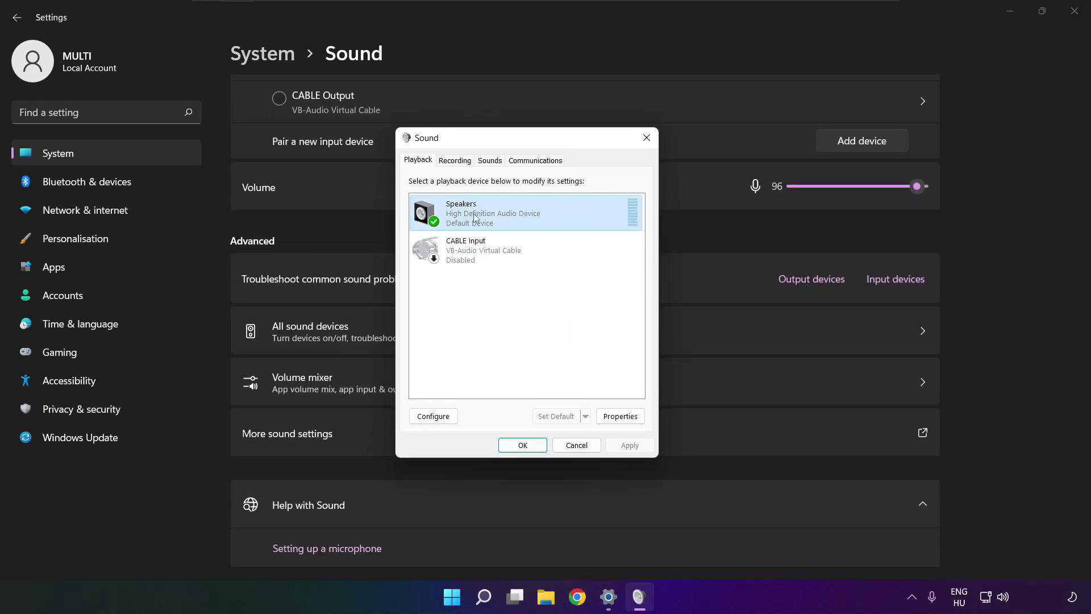
pyautogui.rightClick(529, 218)
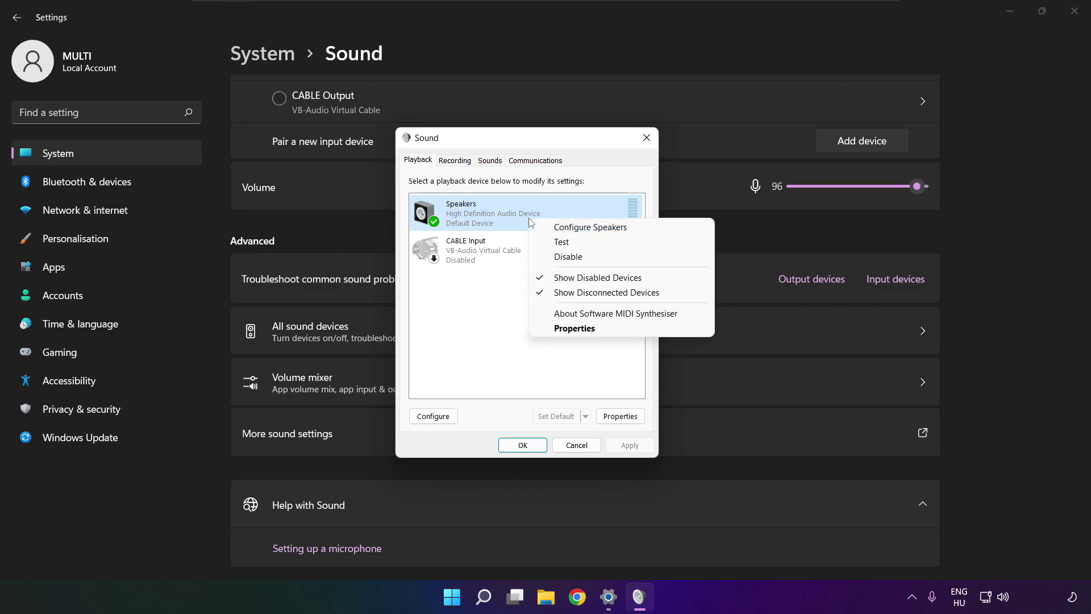
# Run Speaker Setup for Speakers with the 7.1 Surround configuration through to Finish.
pyautogui.click(601, 227)
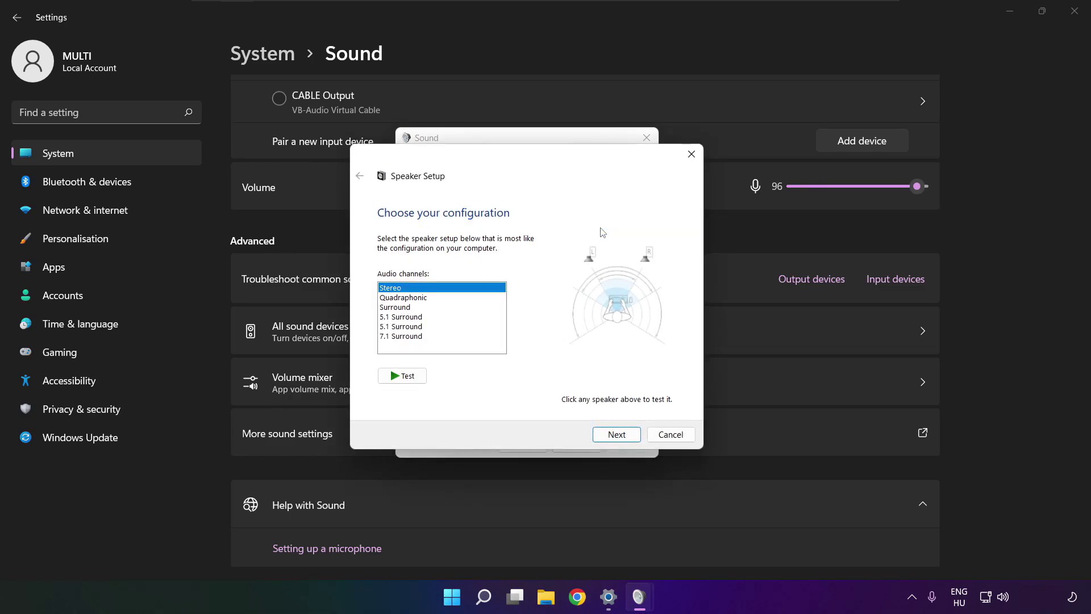
pyautogui.click(406, 336)
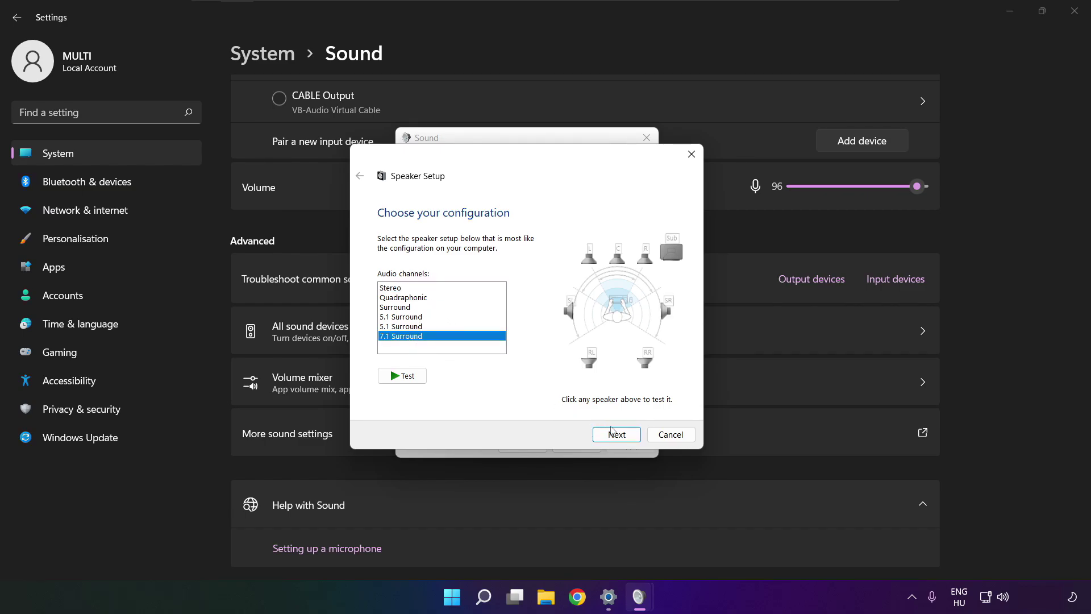
pyautogui.click(617, 435)
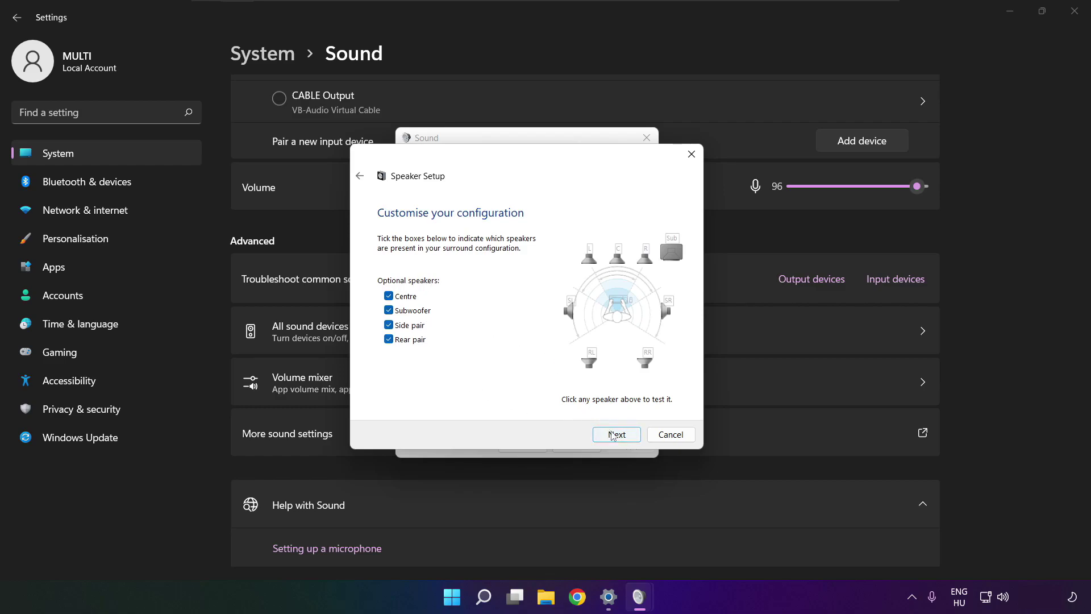
pyautogui.click(614, 434)
pyautogui.click(614, 435)
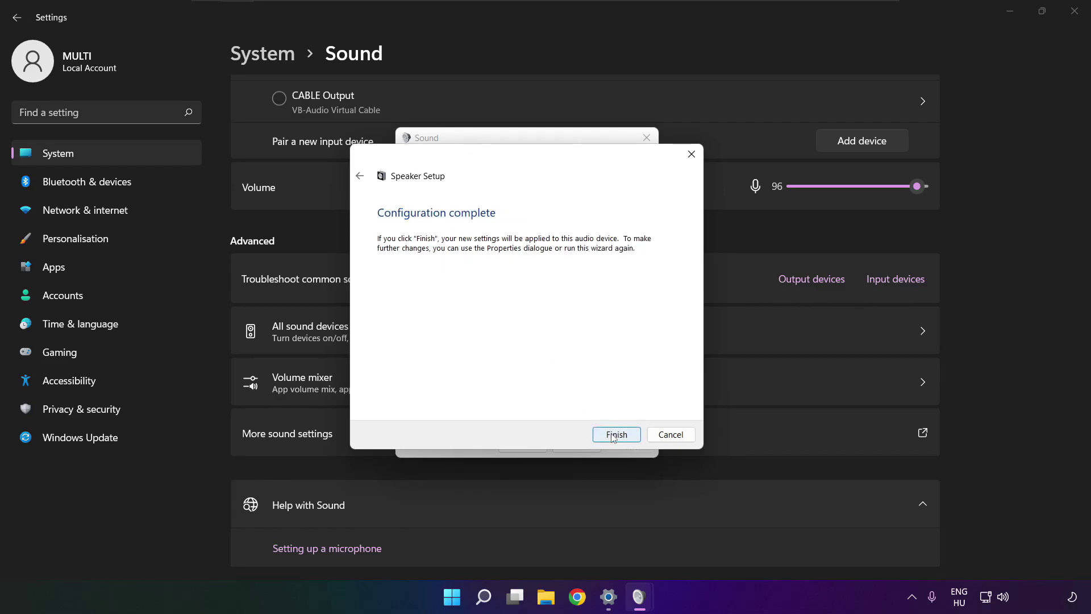
pyautogui.click(613, 435)
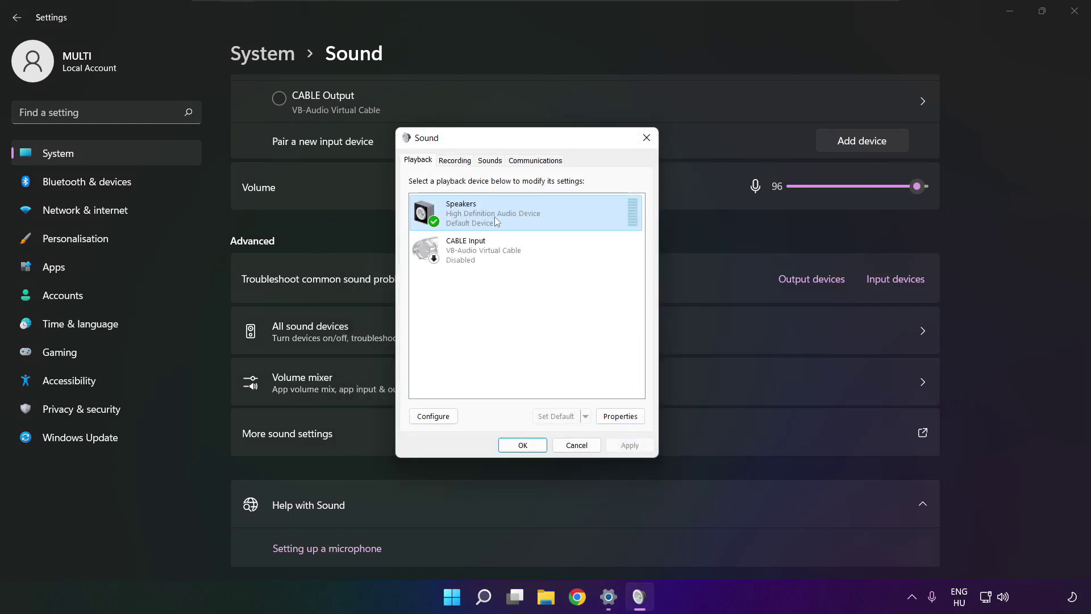
# In the Speakers properties, turn off all audio enhancements and apply the change.
pyautogui.click(621, 416)
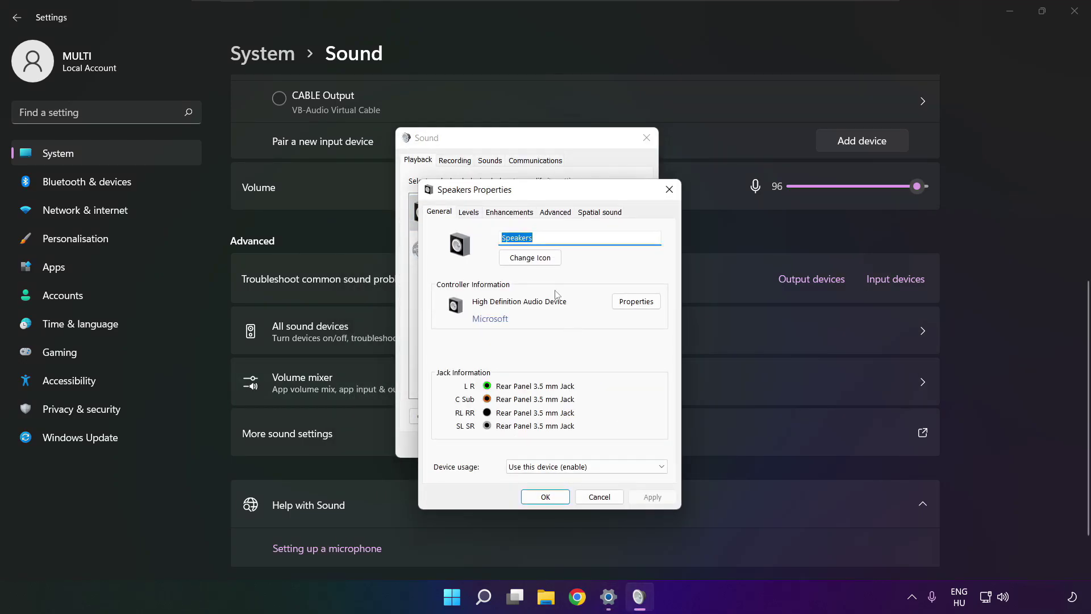
pyautogui.moveTo(513, 190); pyautogui.dragTo(491, 156)
pyautogui.click(448, 177)
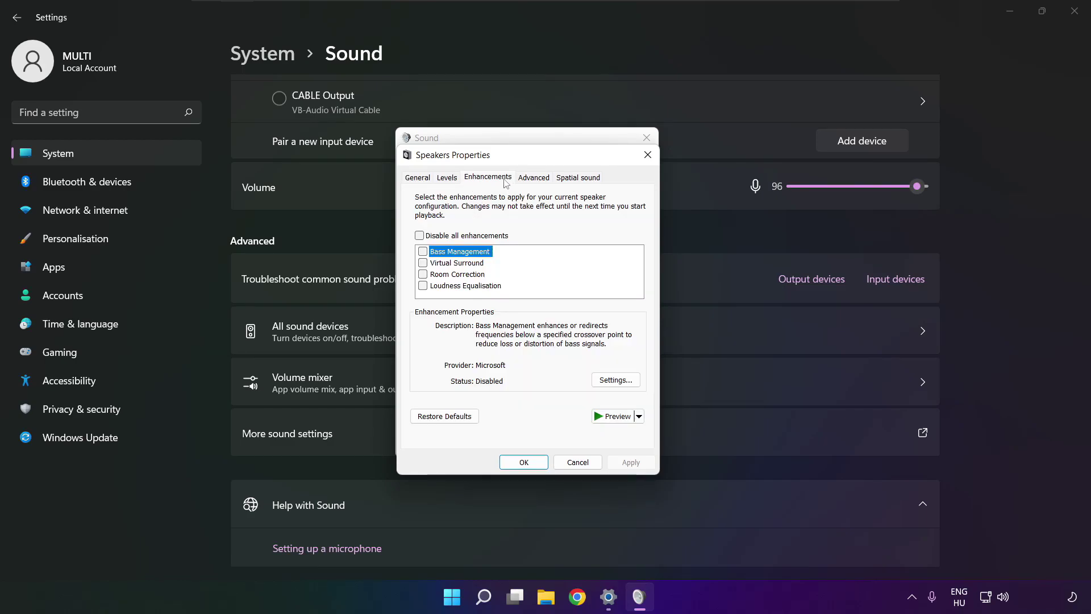
pyautogui.click(420, 236)
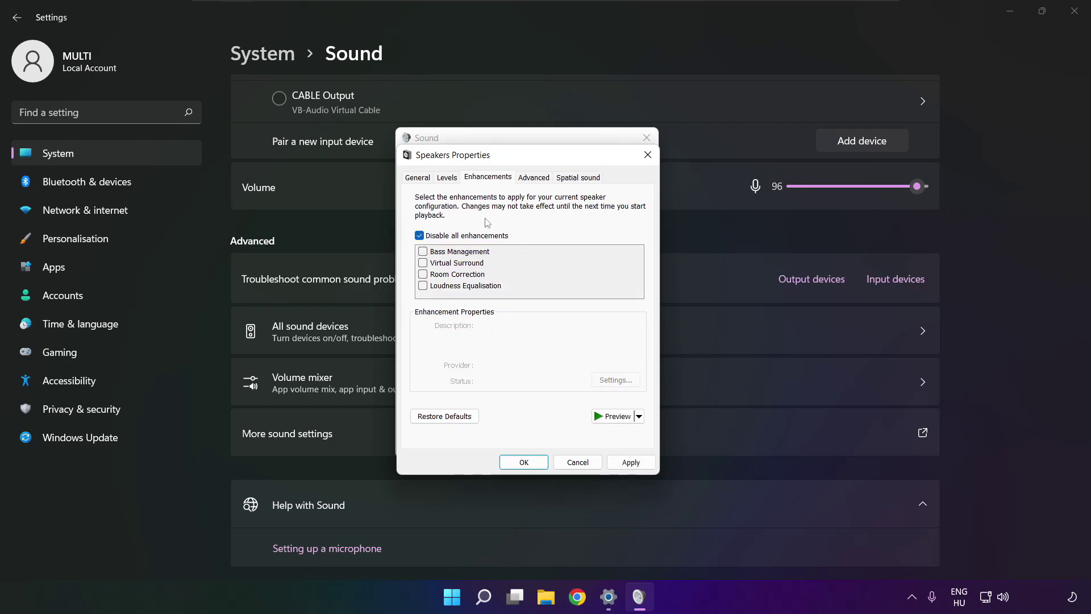
pyautogui.click(639, 463)
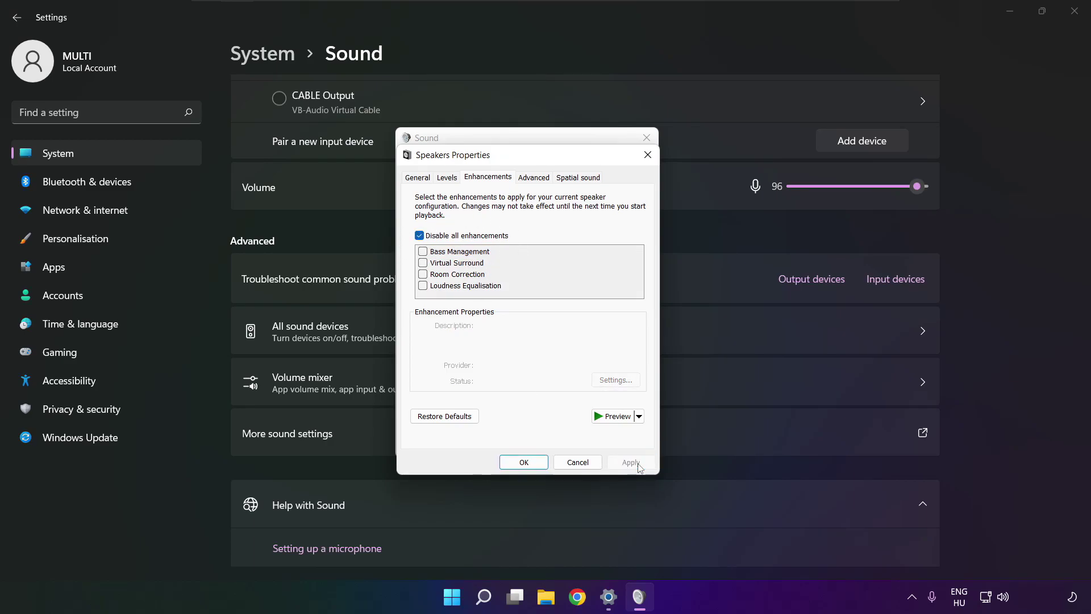
# Keep the default format at 16 bit, 48000 Hz (DVD Quality) and close the Sound dialogs.
pyautogui.click(530, 180)
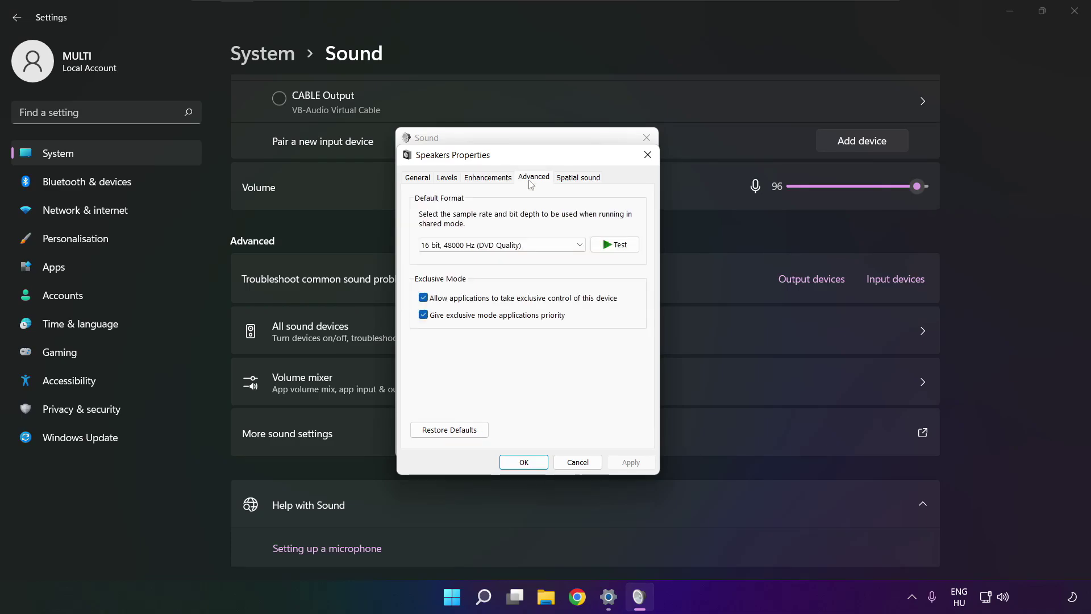
pyautogui.click(579, 245)
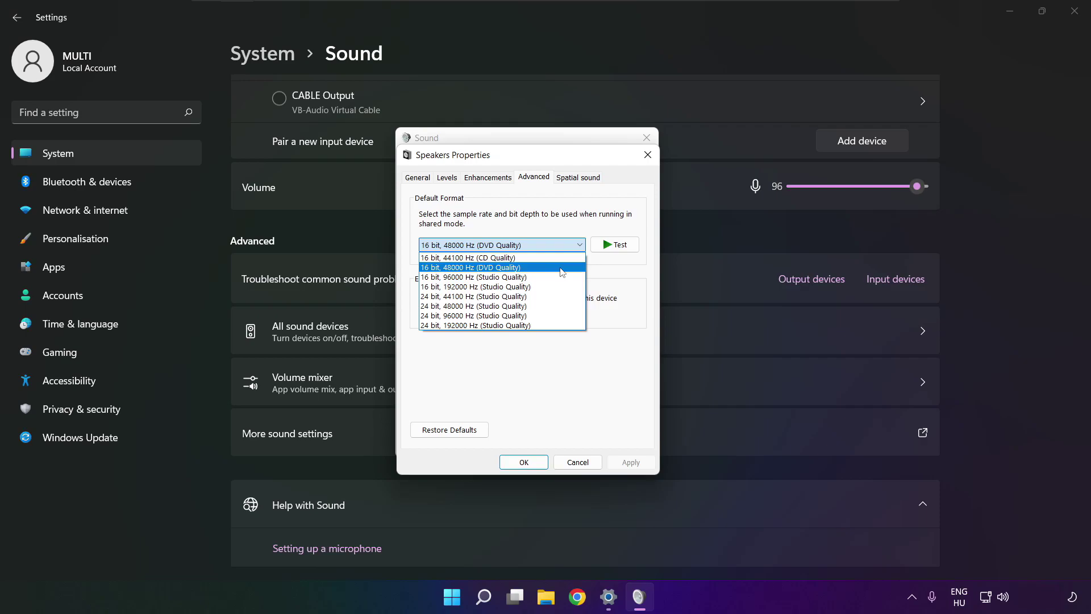
pyautogui.click(562, 267)
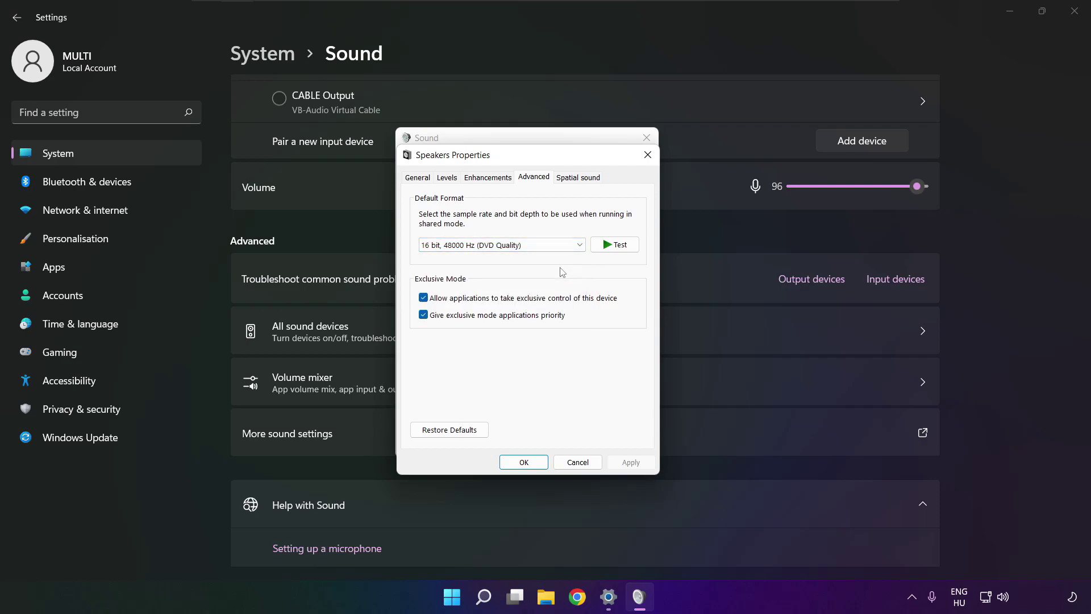
pyautogui.click(524, 462)
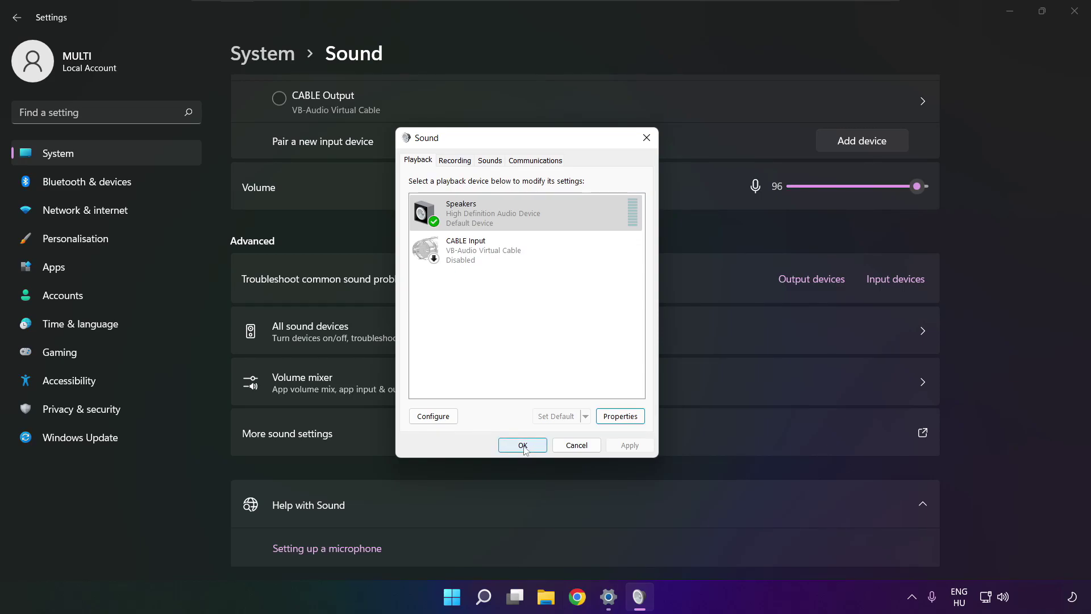
pyautogui.click(523, 445)
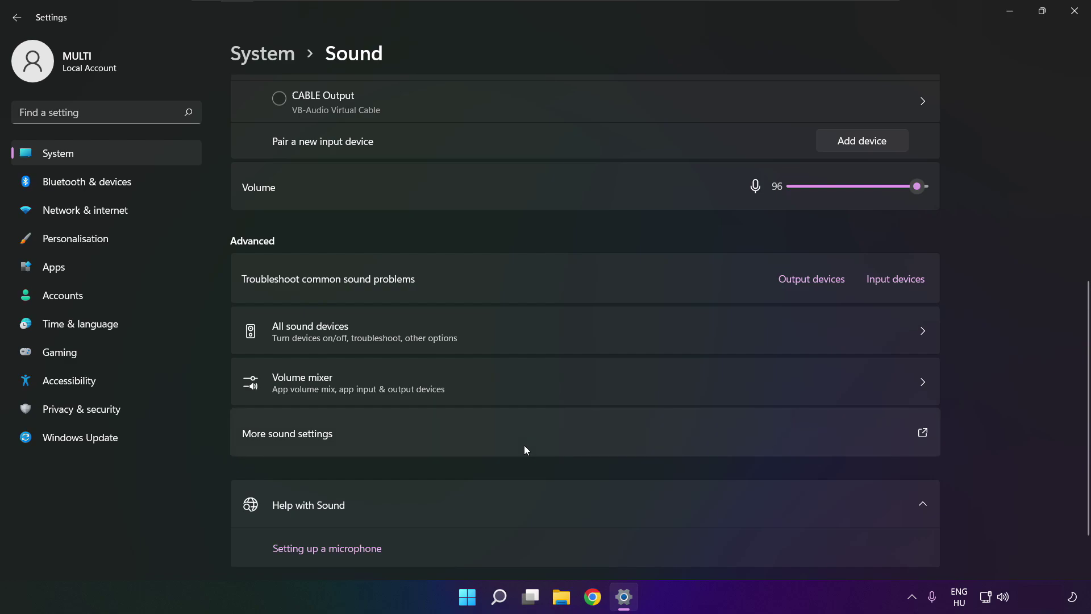
# Search 'device manager' from Start and launch Device Manager from the results.
pyautogui.click(1083, 11)
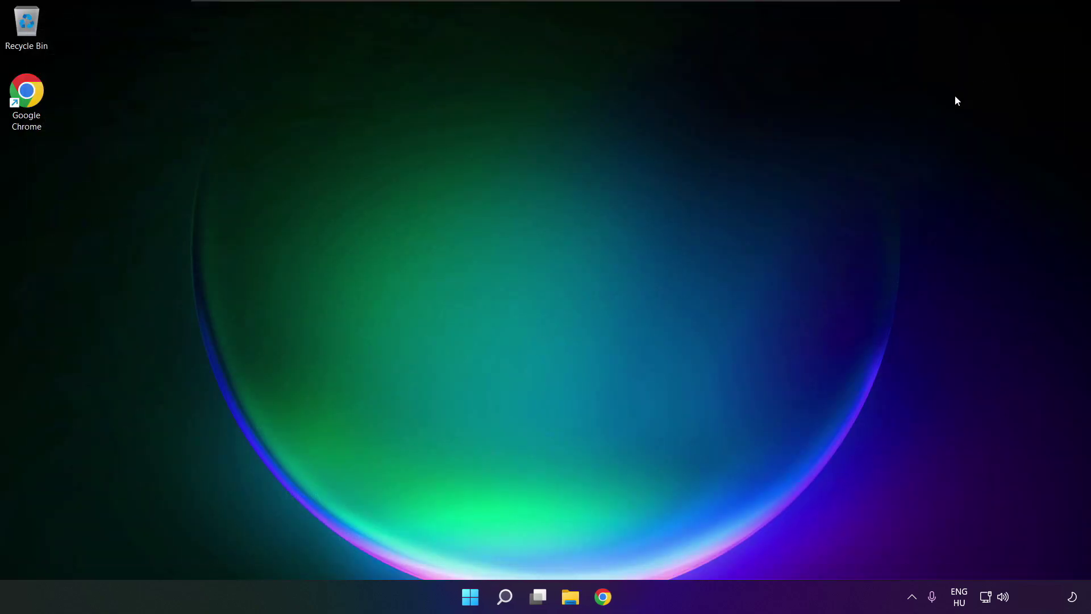
pyautogui.click(482, 596)
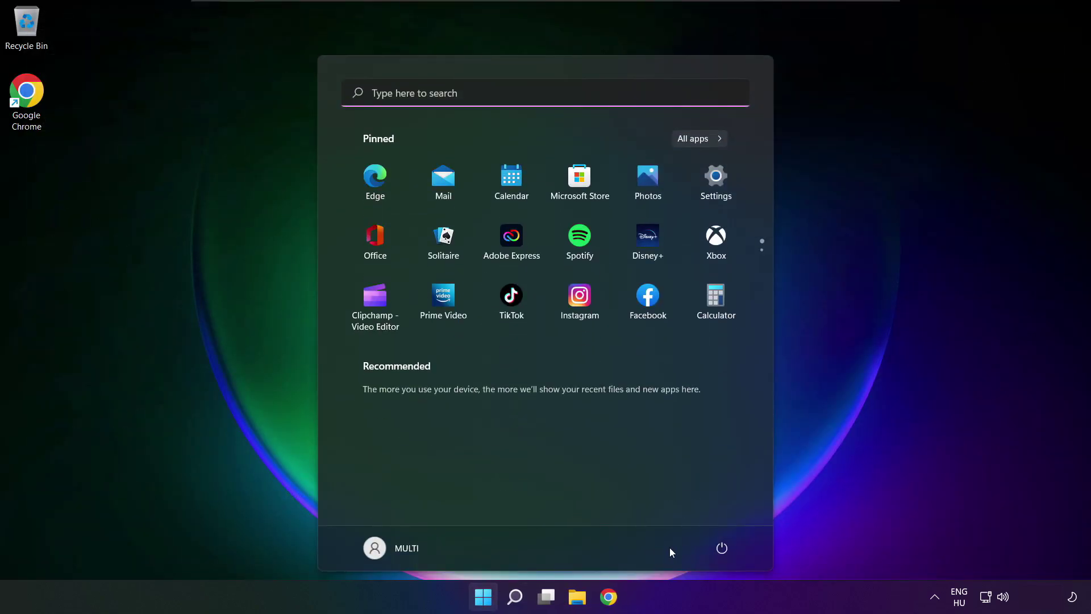
pyautogui.click(722, 548)
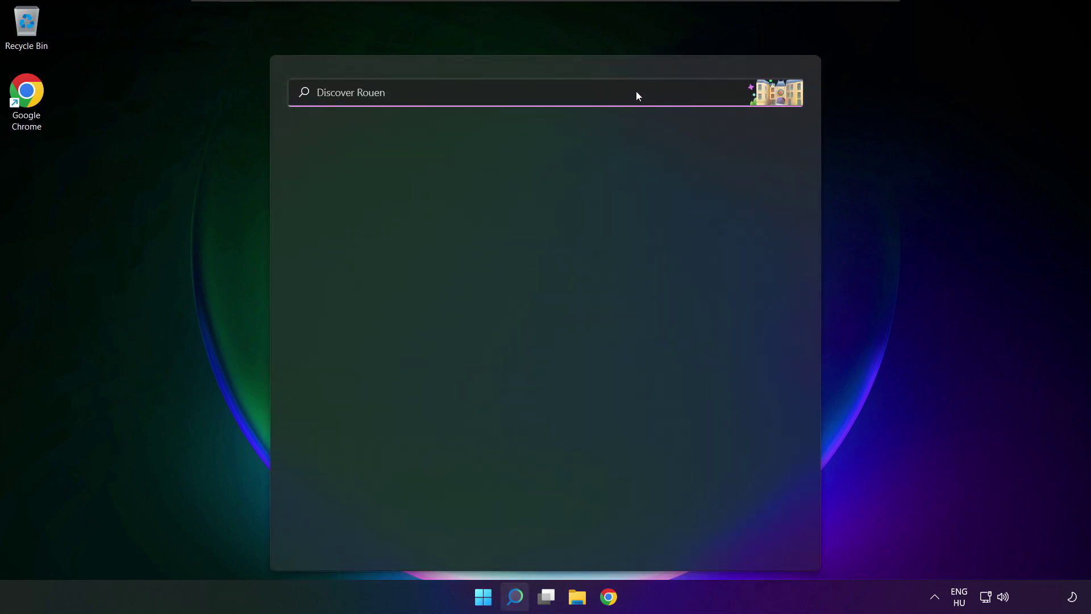
pyautogui.write('devi')
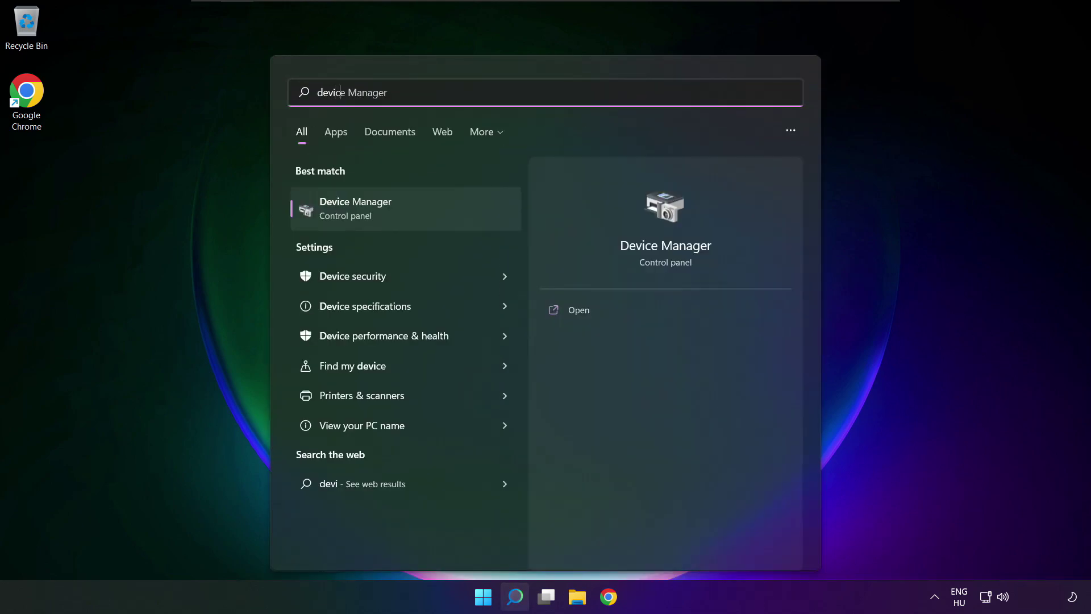
pyautogui.write('ce manager')
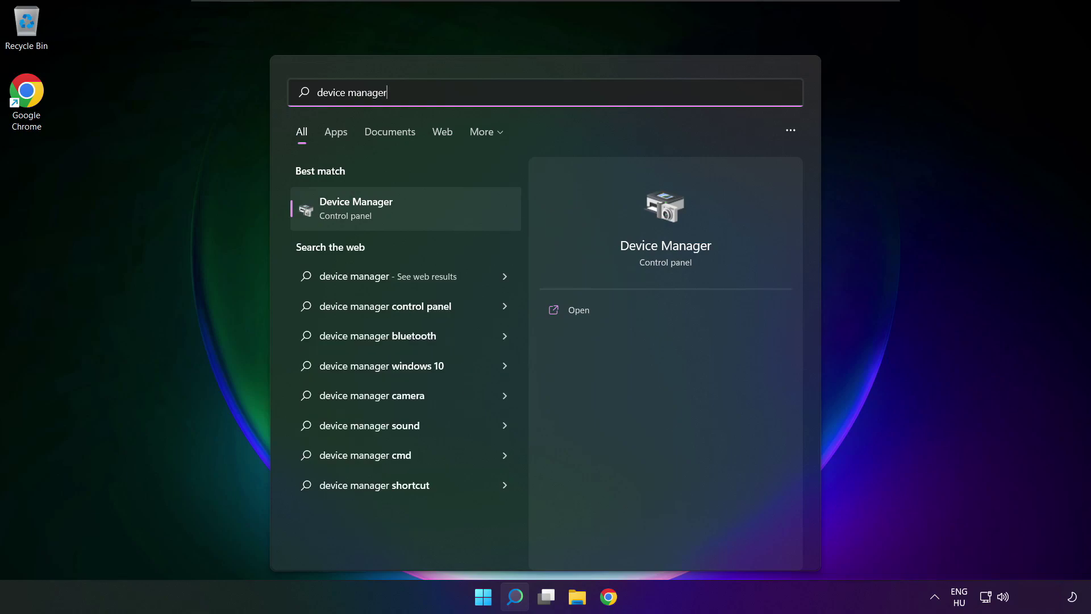
pyautogui.click(421, 207)
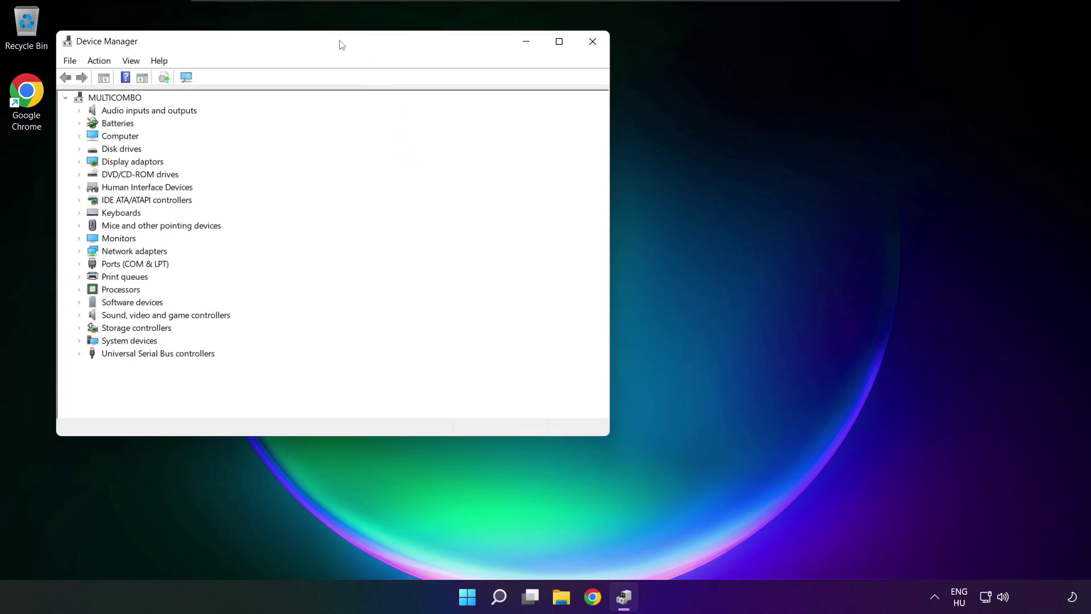
# Expand Sound, video and game controllers and choose Update driver on High Definition Audio Device.
pyautogui.moveTo(347, 41); pyautogui.dragTo(572, 103)
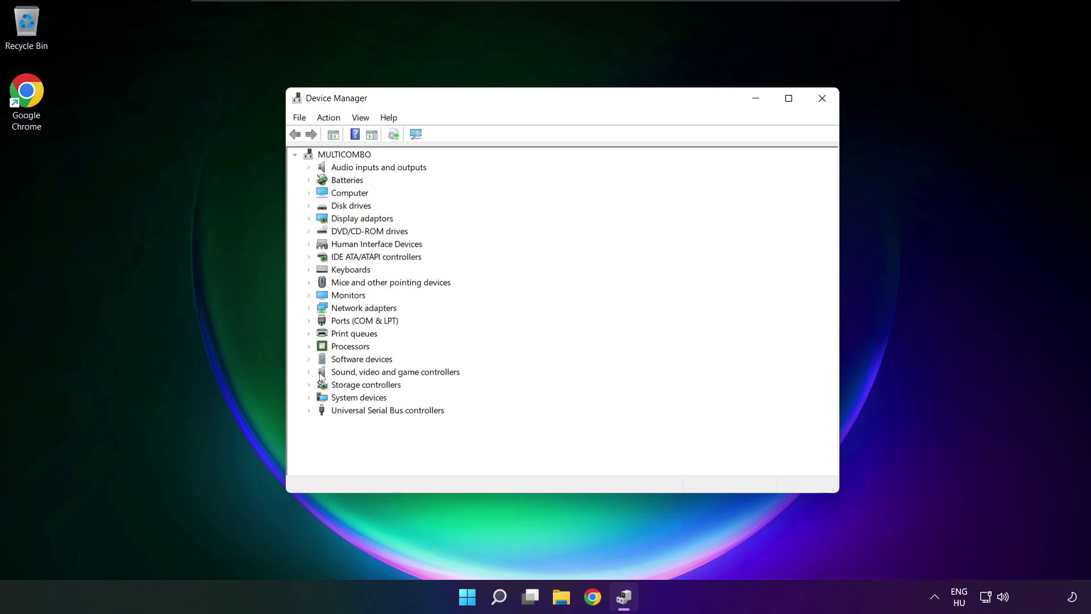
pyautogui.click(356, 373)
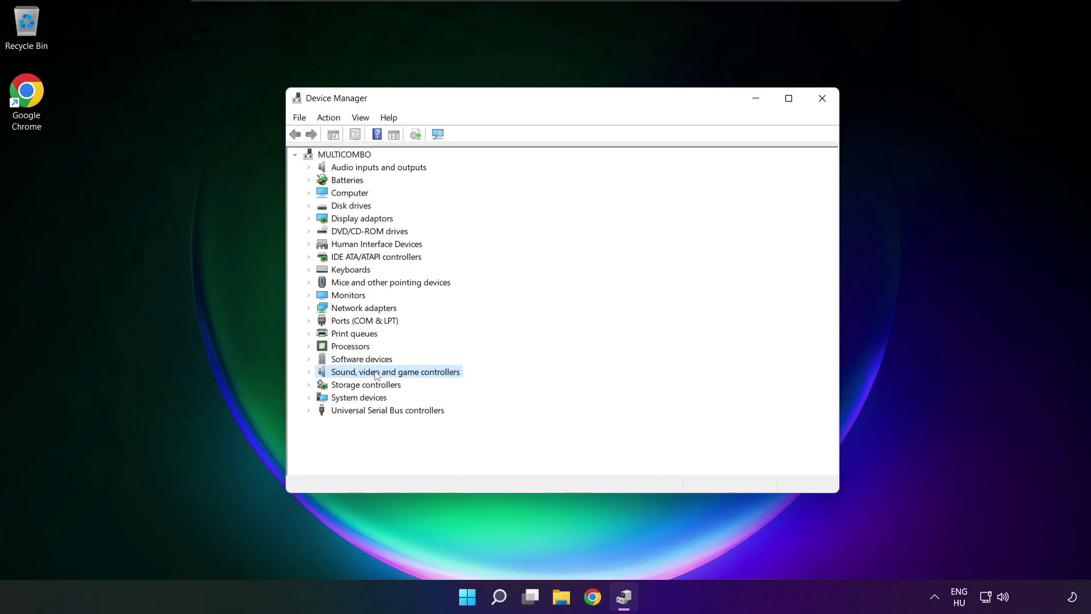
pyautogui.click(312, 374)
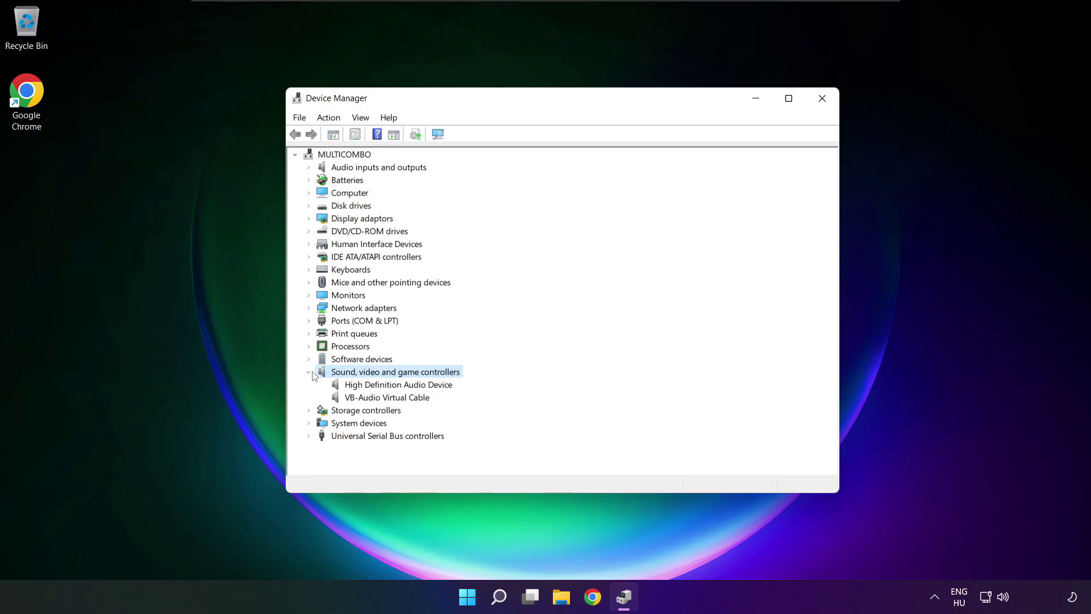
pyautogui.click(345, 385)
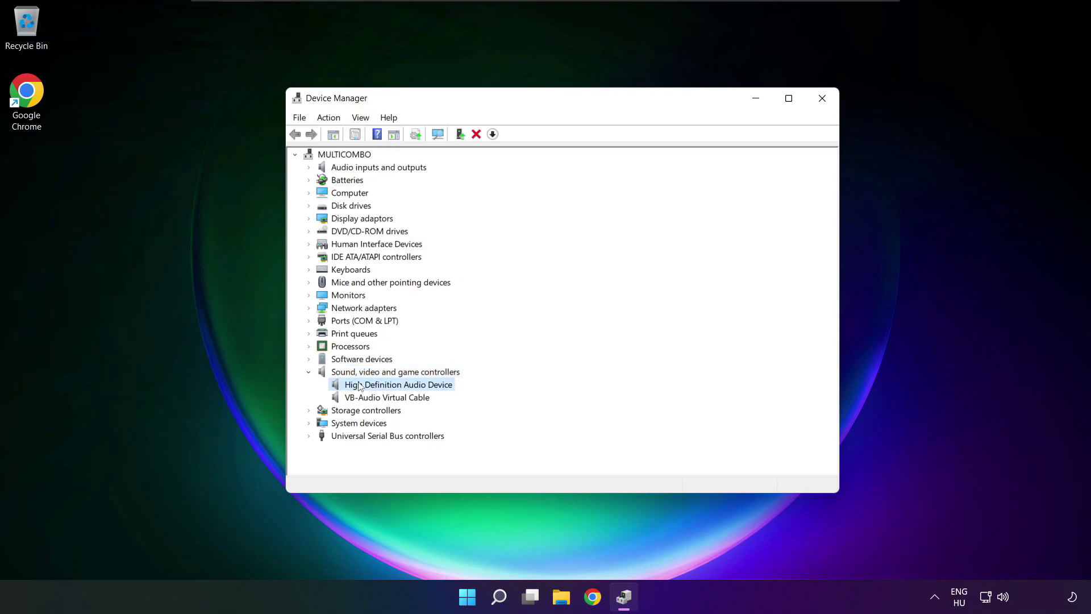
pyautogui.rightClick(389, 388)
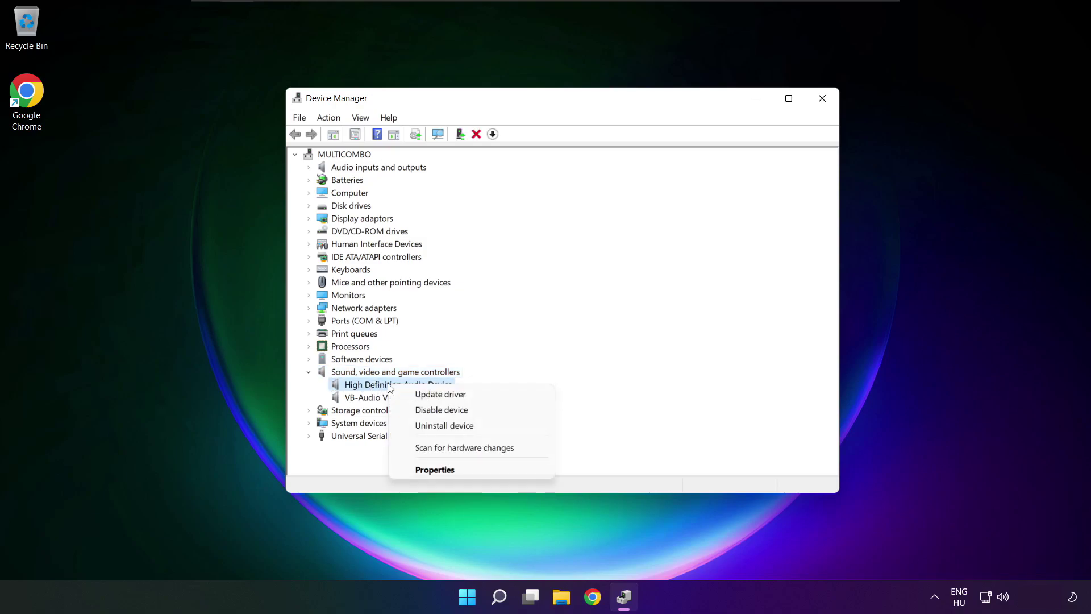
pyautogui.click(493, 396)
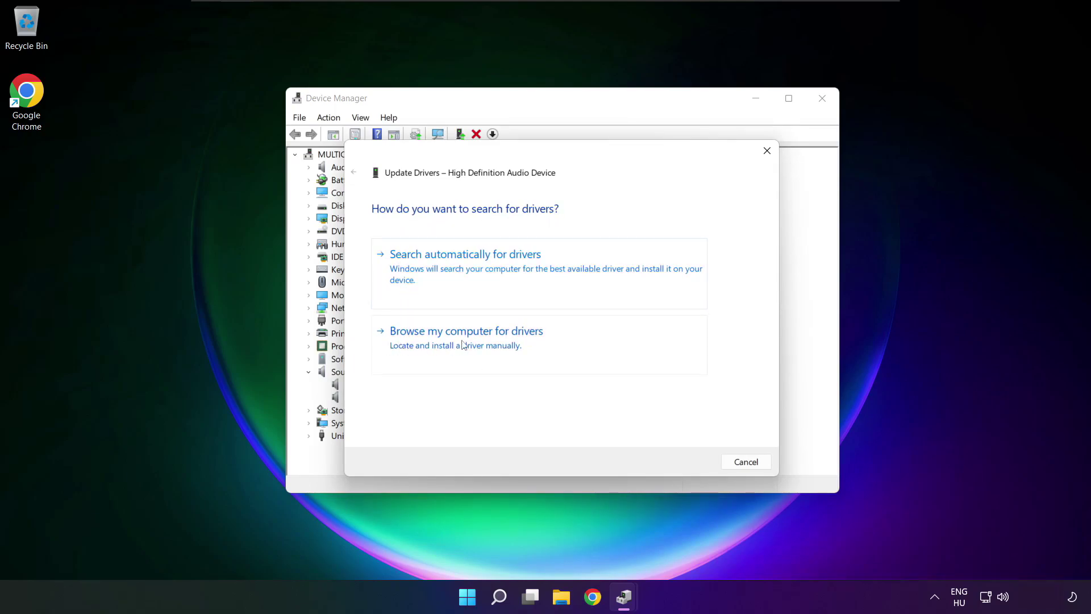
# Reinstall the High Definition Audio Device driver from the computer's compatible driver list, accepting the warning.
pyautogui.click(492, 345)
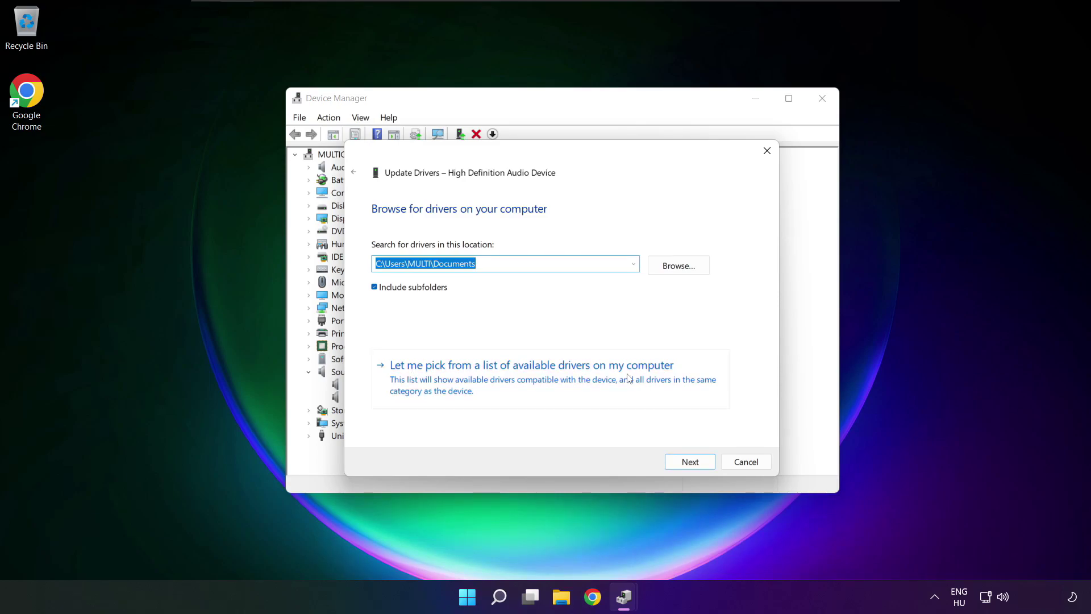
pyautogui.click(536, 387)
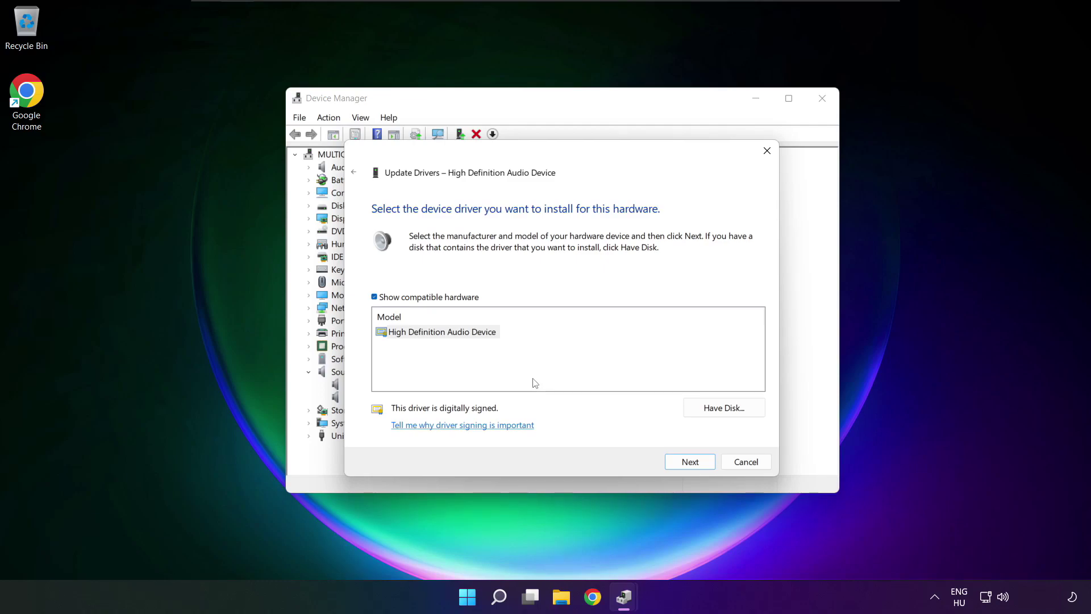
pyautogui.click(421, 336)
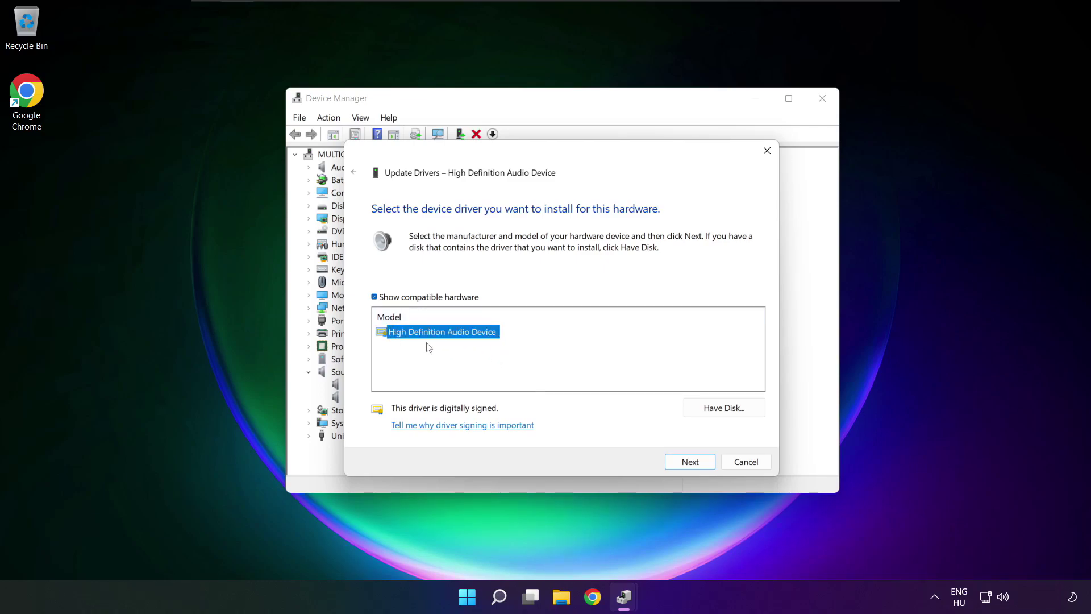
pyautogui.click(697, 465)
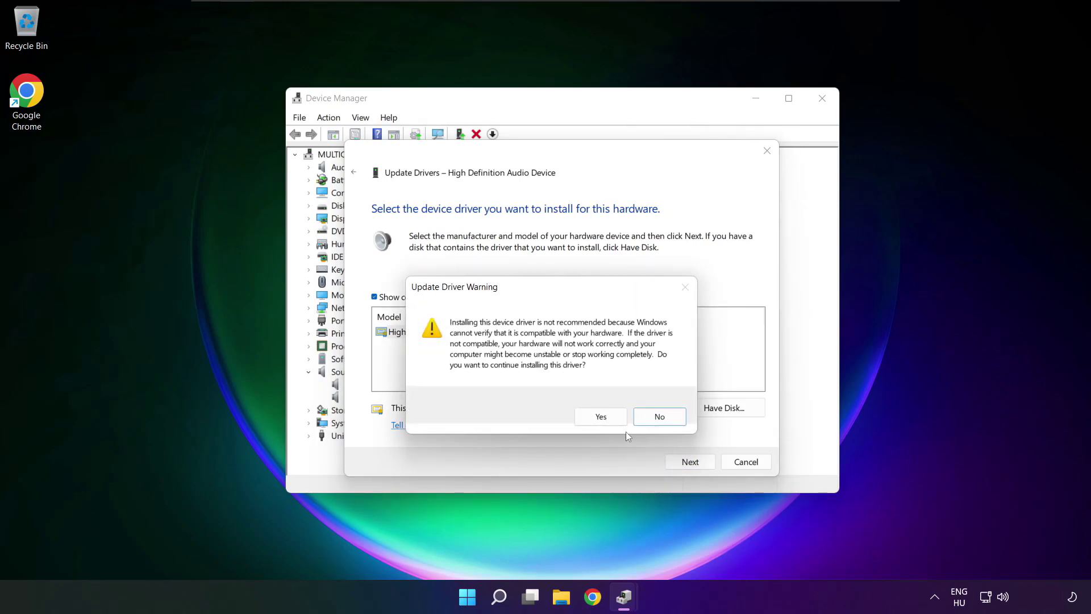
pyautogui.click(603, 419)
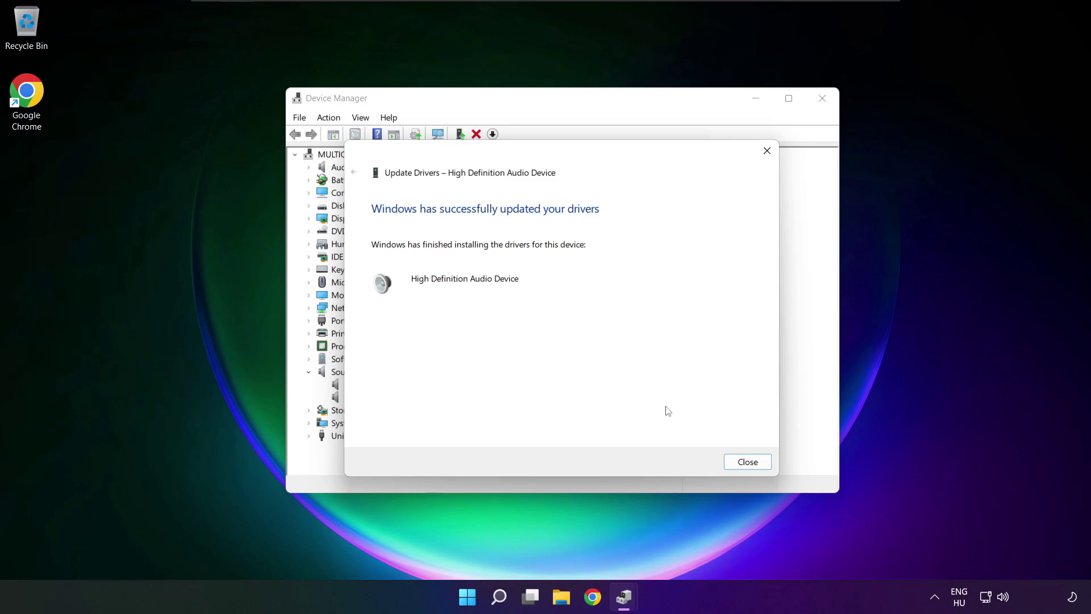
pyautogui.click(752, 466)
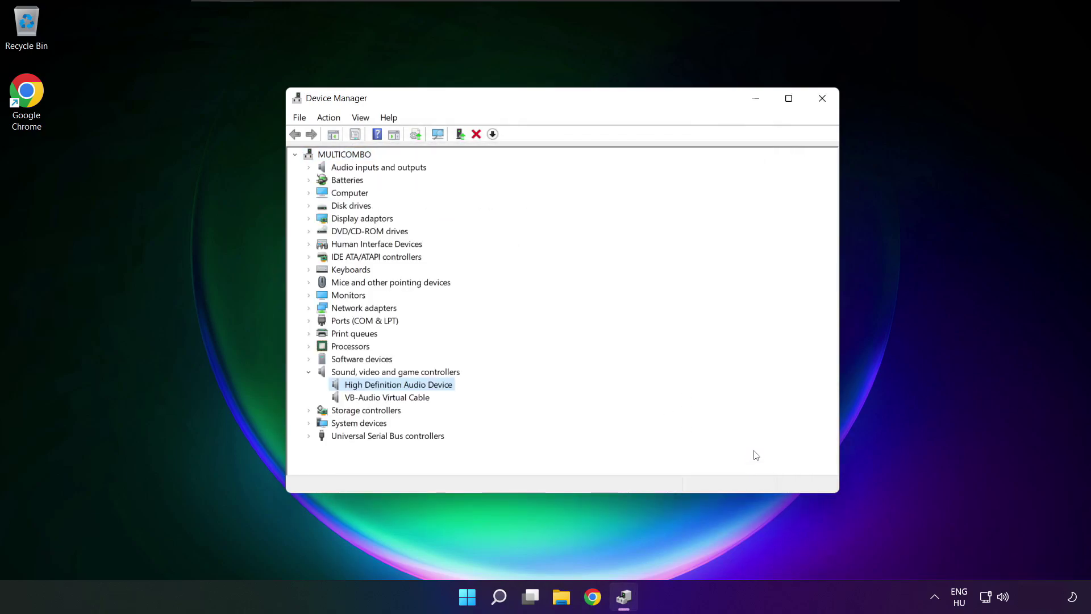
# Close Device Manager and restart the PC from the Start menu.
pyautogui.click(823, 101)
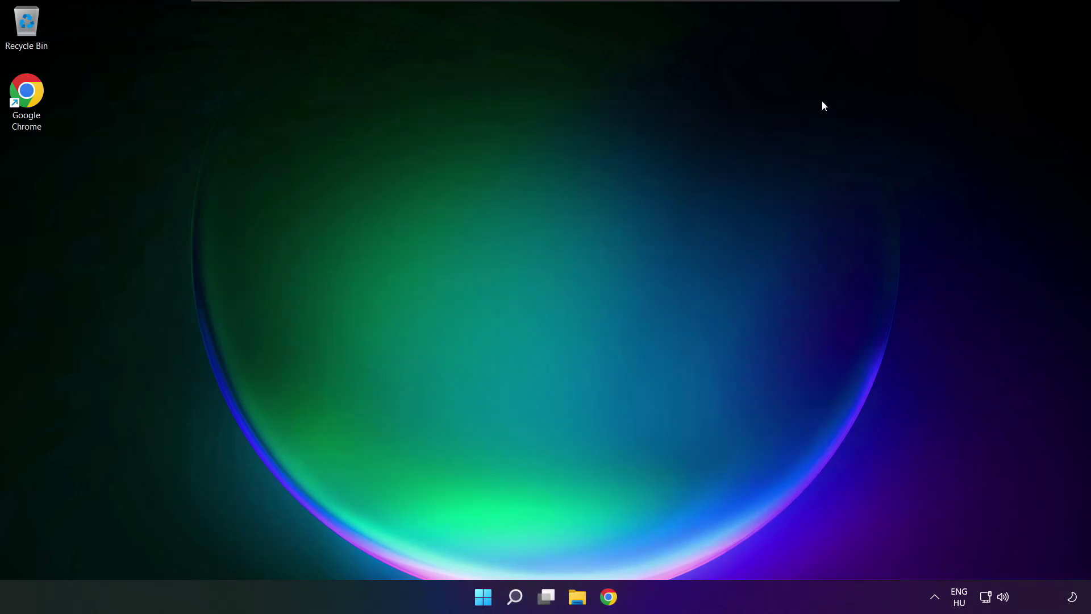
pyautogui.click(480, 596)
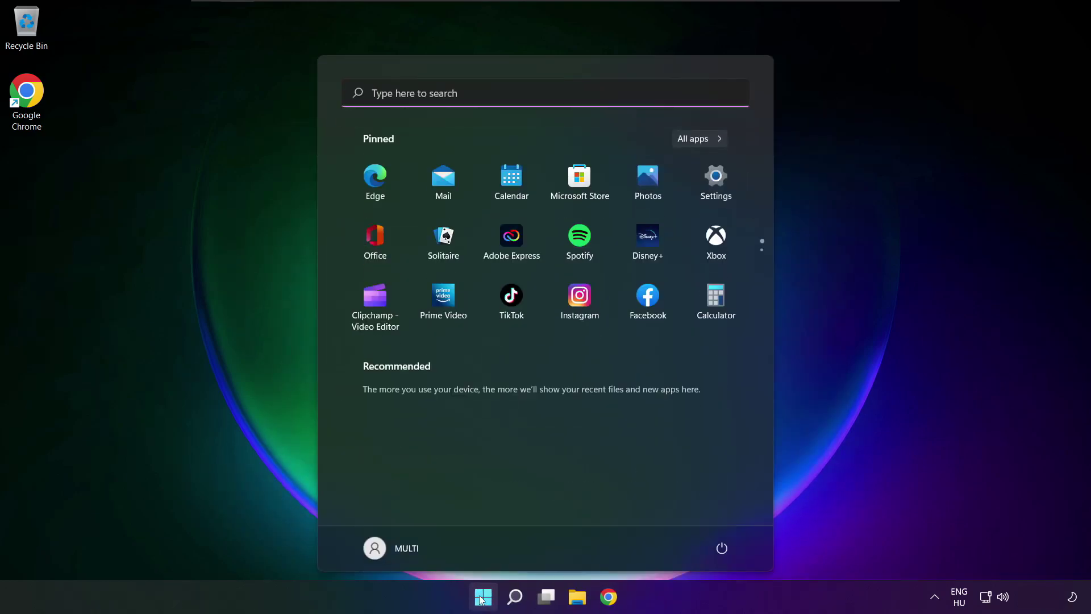
pyautogui.click(722, 548)
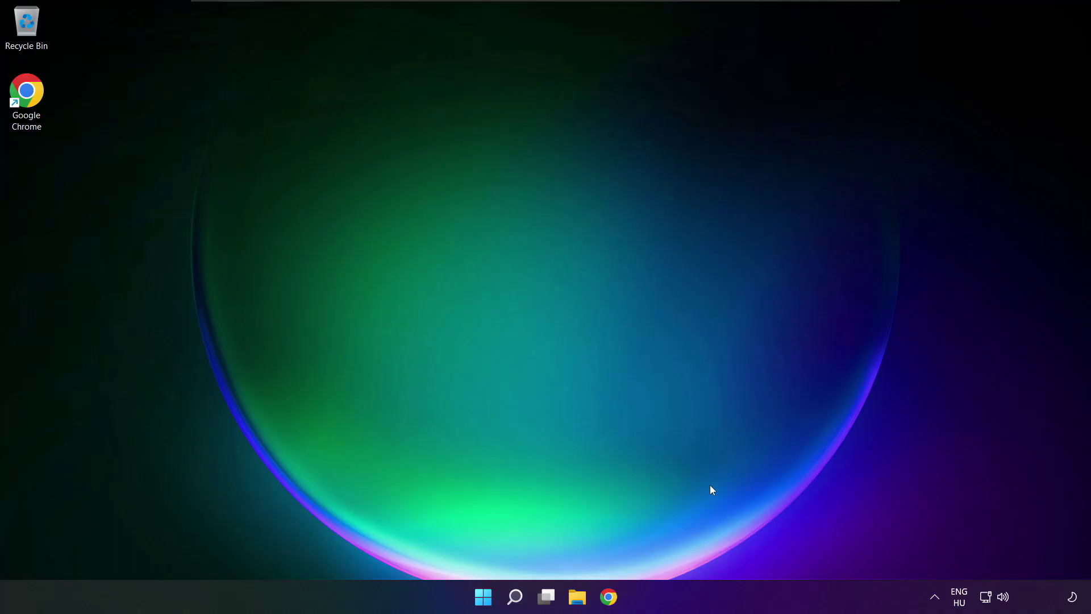
# Reopen Sound settings from the tray volume icon and scroll down to the Advanced troubleshooting options.
pyautogui.rightClick(1004, 598)
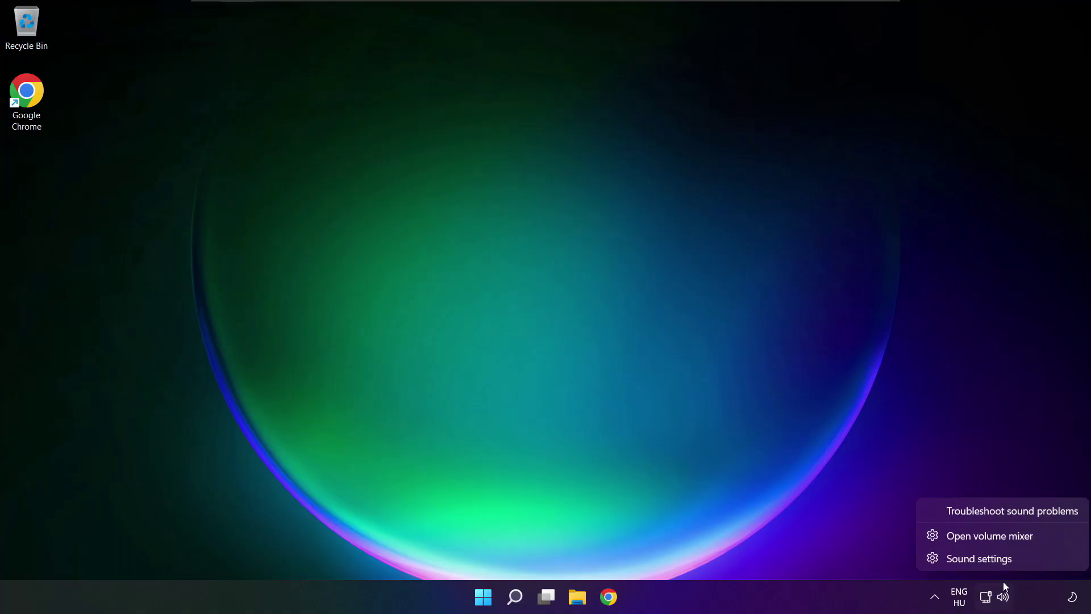
pyautogui.click(1020, 560)
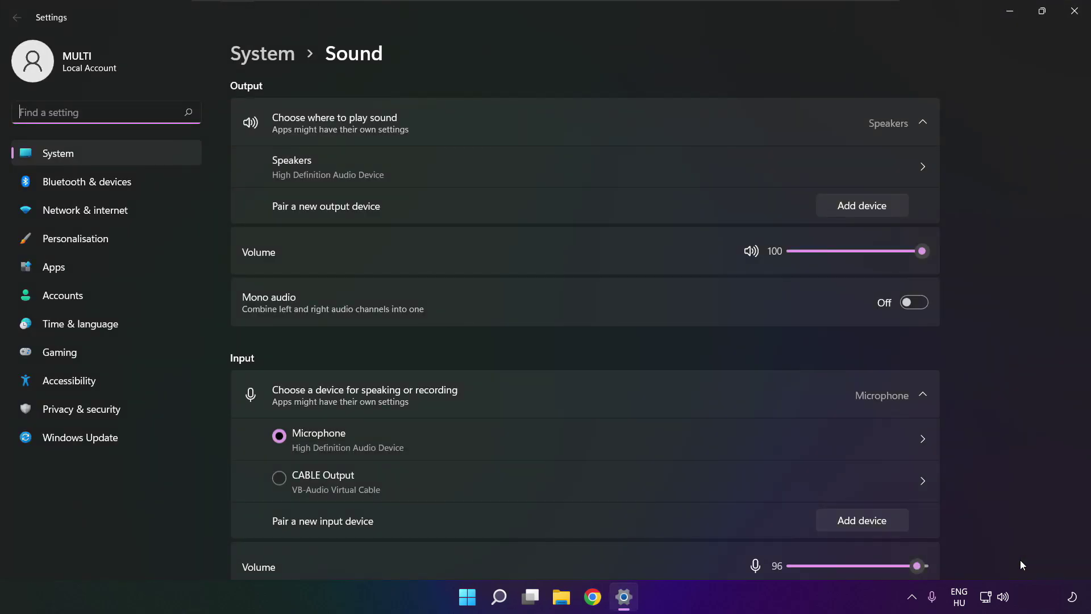
pyautogui.scroll(-4, 586, 329)
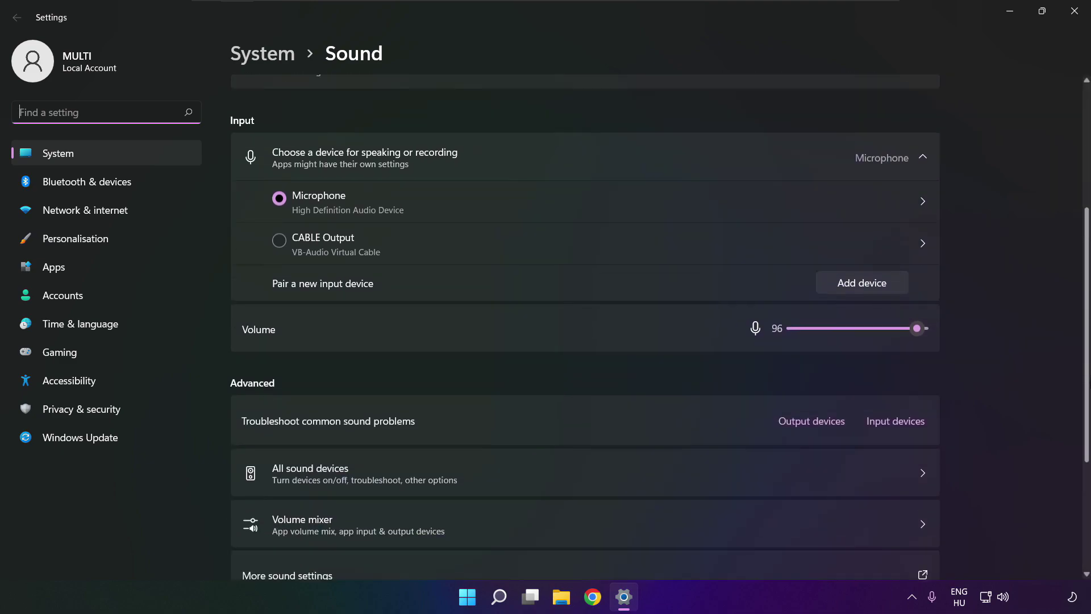
pyautogui.scroll(-1, 585, 330)
pyautogui.scroll(-1, 586, 330)
pyautogui.scroll(-1, 586, 330)
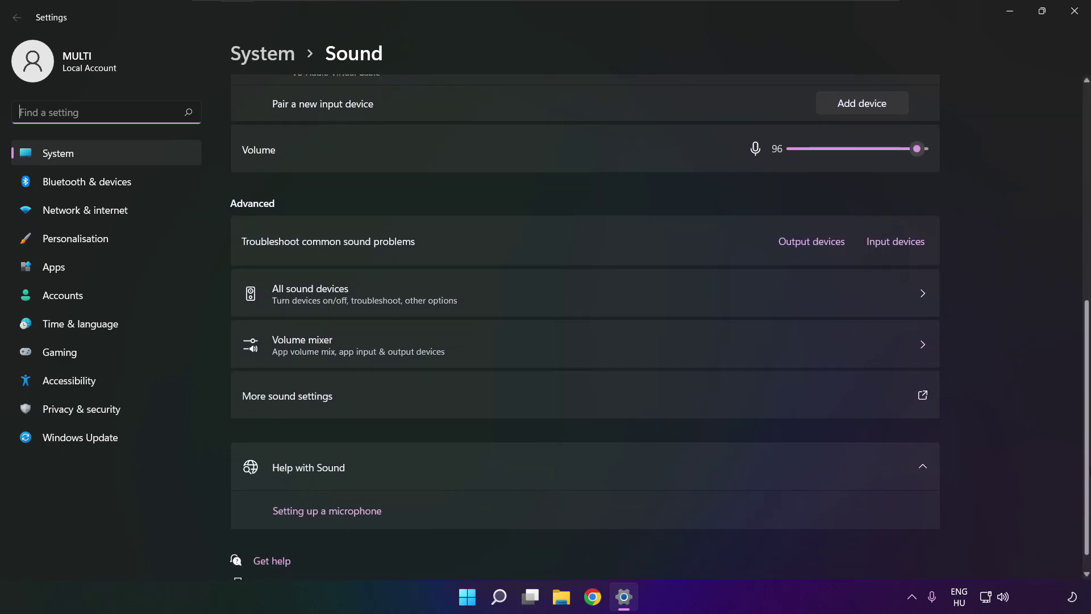
pyautogui.scroll(-1, 585, 329)
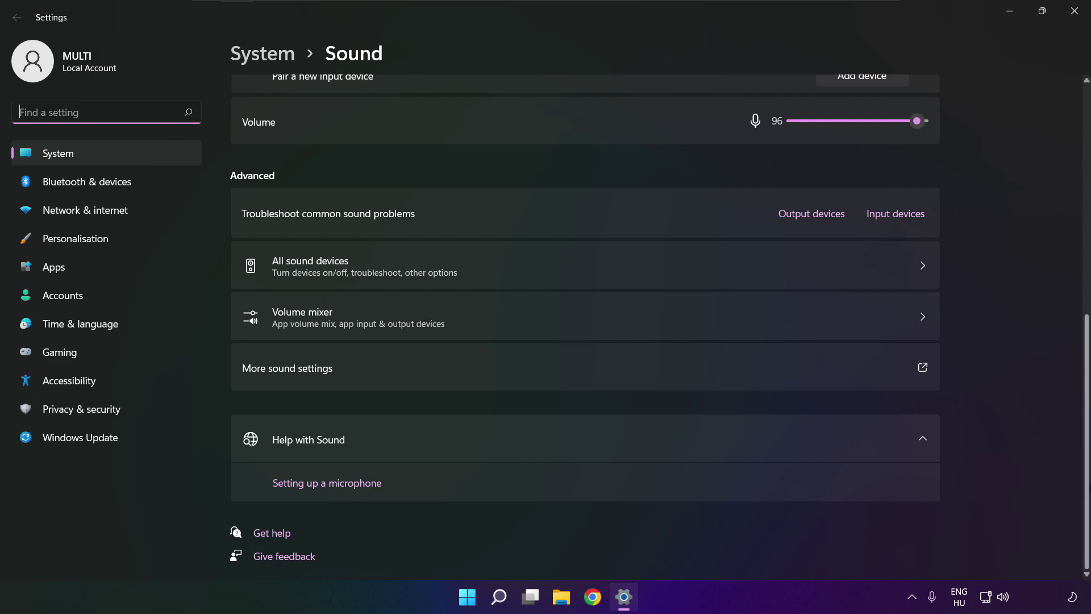
# Launch the Output devices troubleshooter under Troubleshoot common sound problems.
pyautogui.click(816, 221)
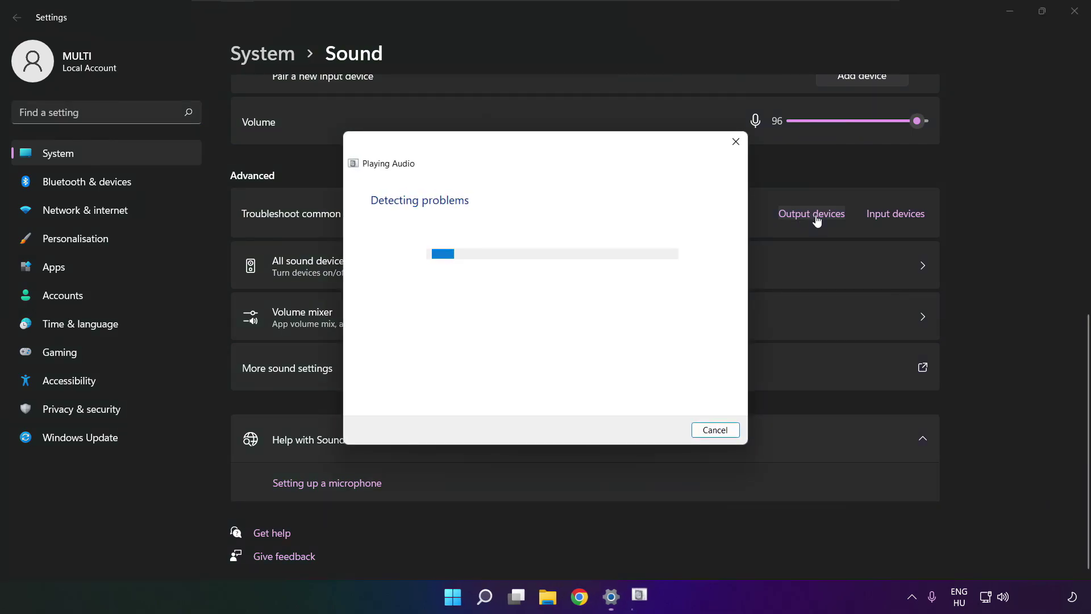